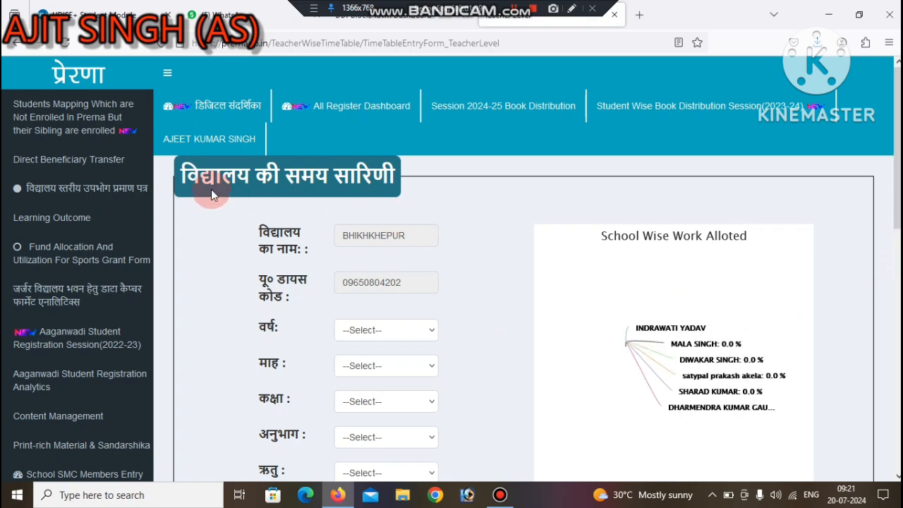
Step: Set the school timetable form's year to 2024 and month to April
{"action": "left_click_drag", "start_coordinate": [897, 205], "coordinate": [890, 360]}
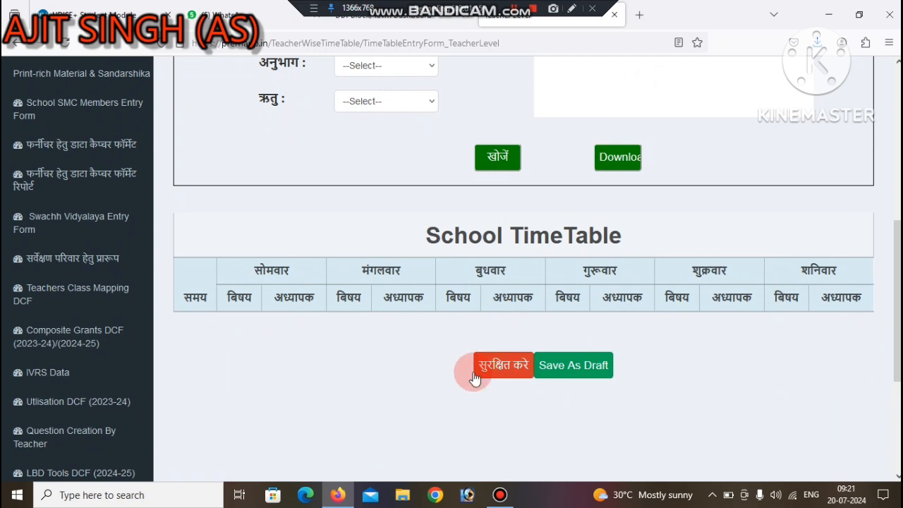
{"action": "scroll", "coordinate": [849, 282], "scroll_direction": "up", "scroll_amount": 3}
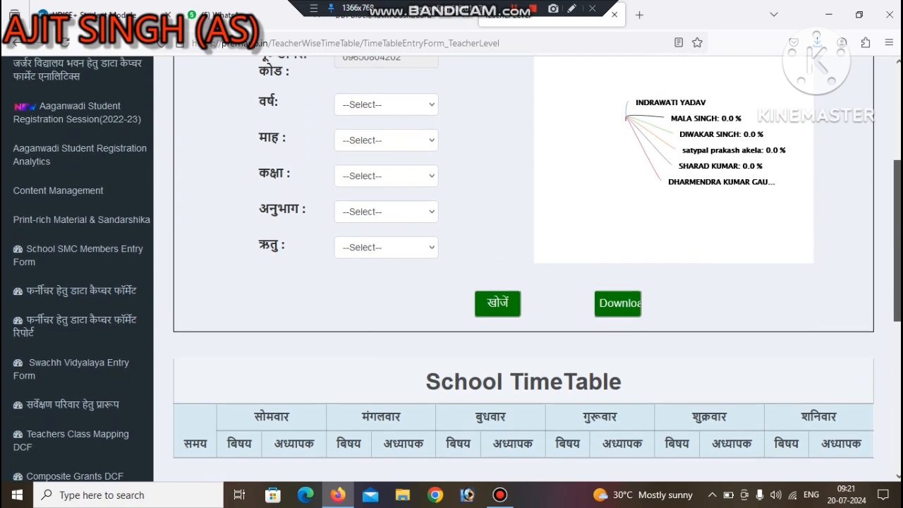
{"action": "left_click", "coordinate": [399, 174]}
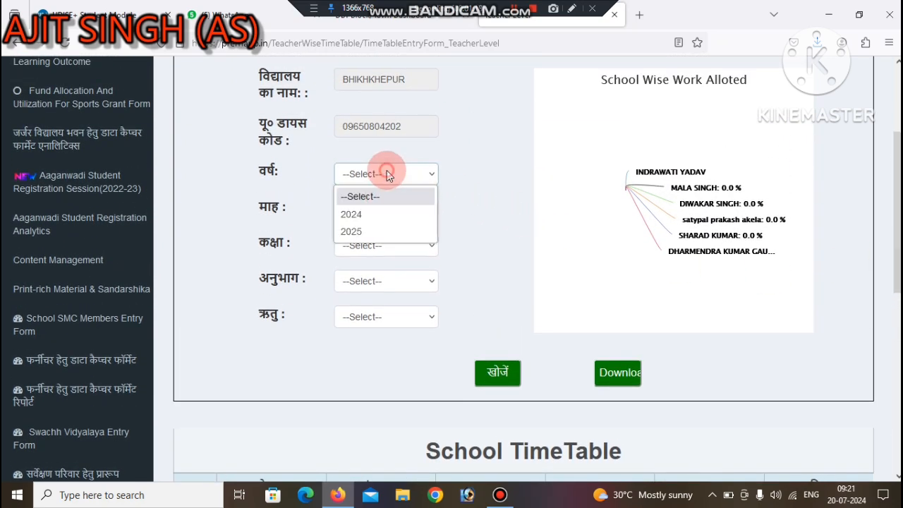
{"action": "left_click", "coordinate": [361, 212]}
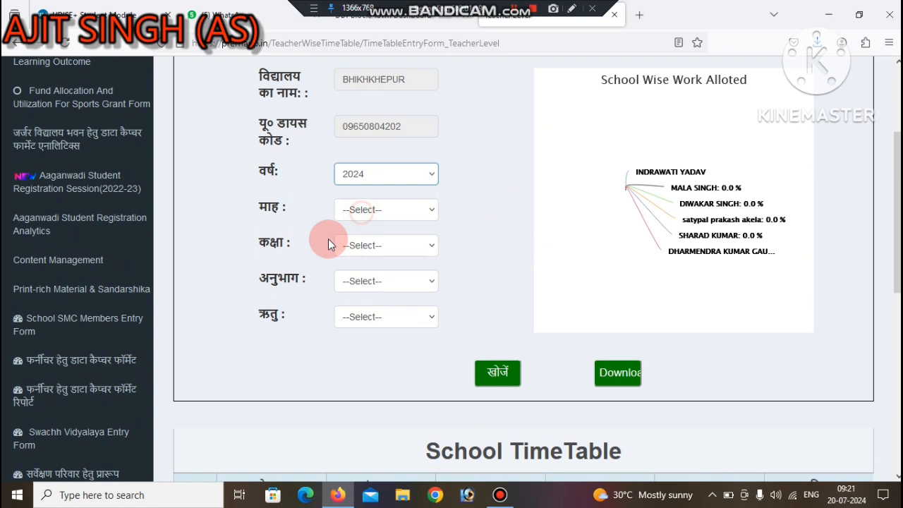
{"action": "left_click", "coordinate": [372, 211]}
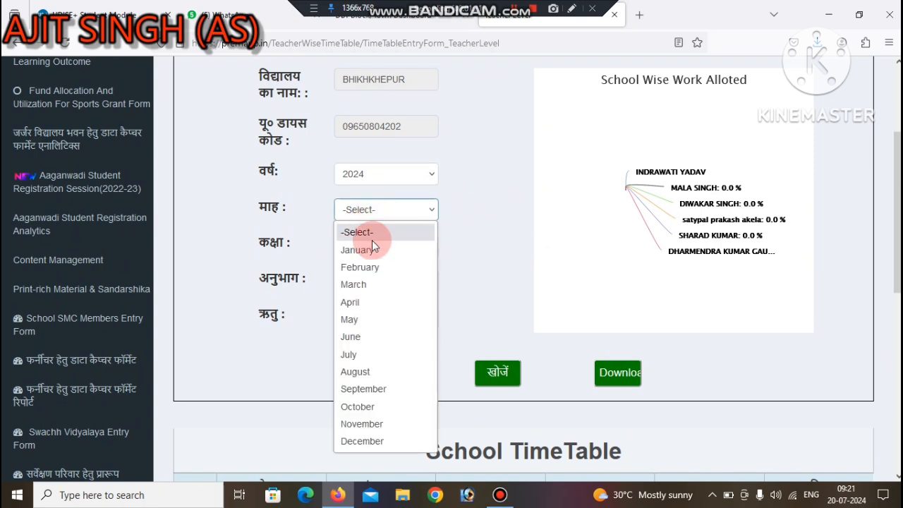
{"action": "left_click", "coordinate": [361, 308]}
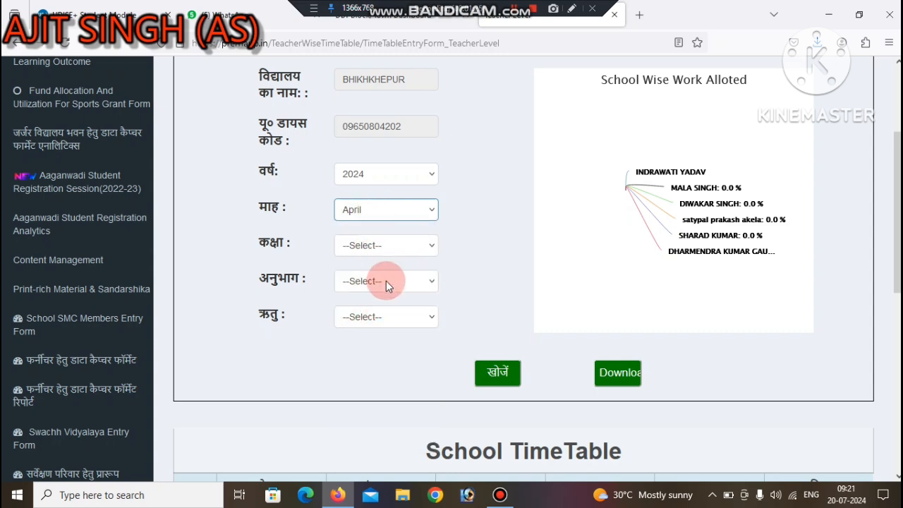
Step: Choose Class 1, section A and the Summar season, and search for the matching school timetable
{"action": "left_click", "coordinate": [365, 247]}
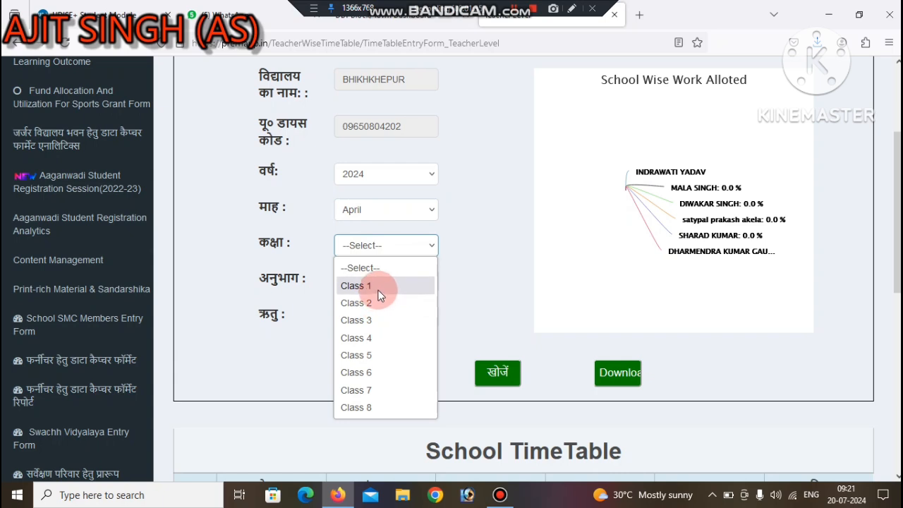
{"action": "left_click", "coordinate": [378, 289]}
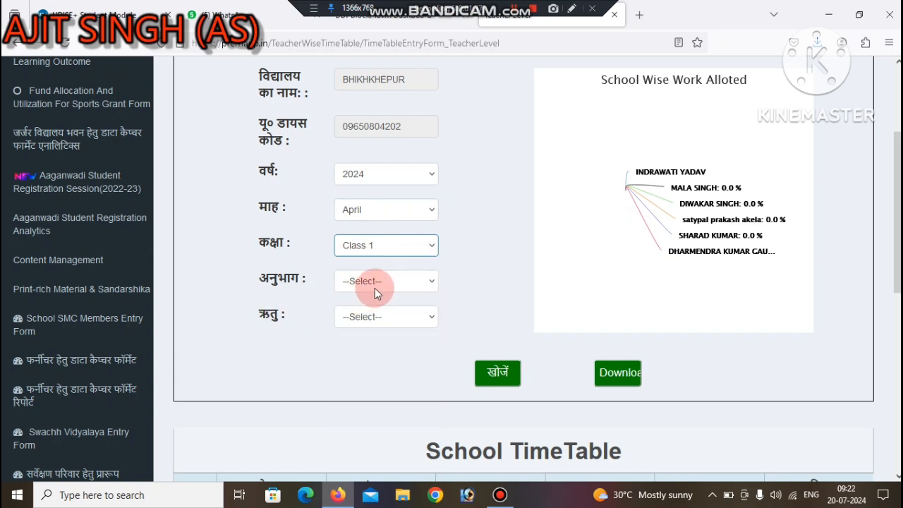
{"action": "left_click", "coordinate": [366, 281]}
{"action": "left_click", "coordinate": [355, 317]}
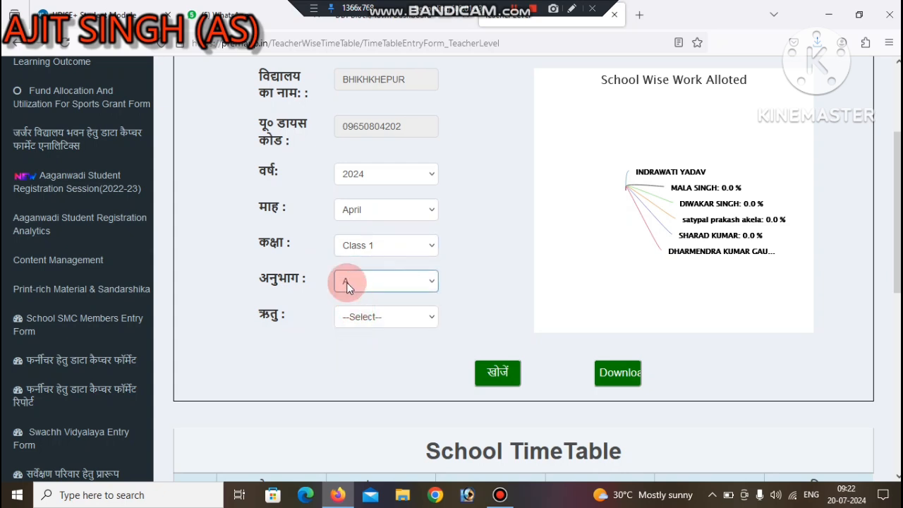
{"action": "left_click", "coordinate": [369, 315]}
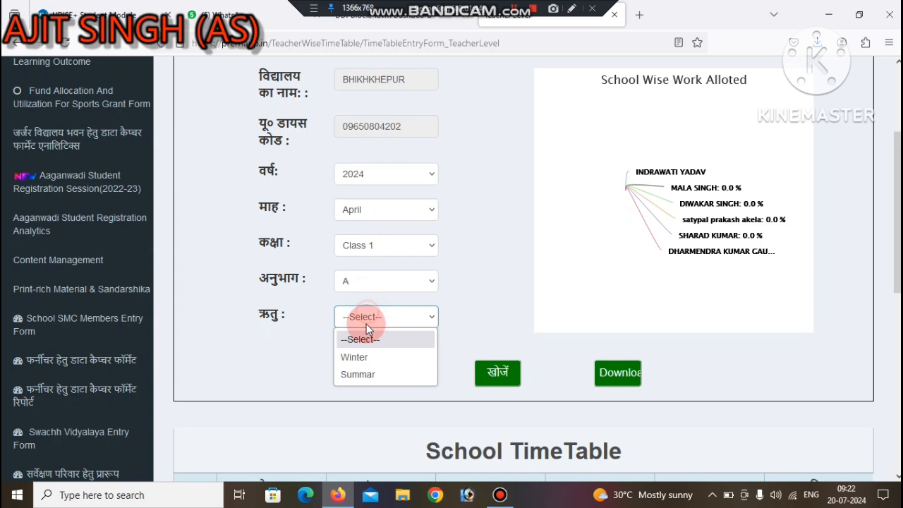
{"action": "left_click", "coordinate": [358, 373]}
{"action": "left_click", "coordinate": [498, 373]}
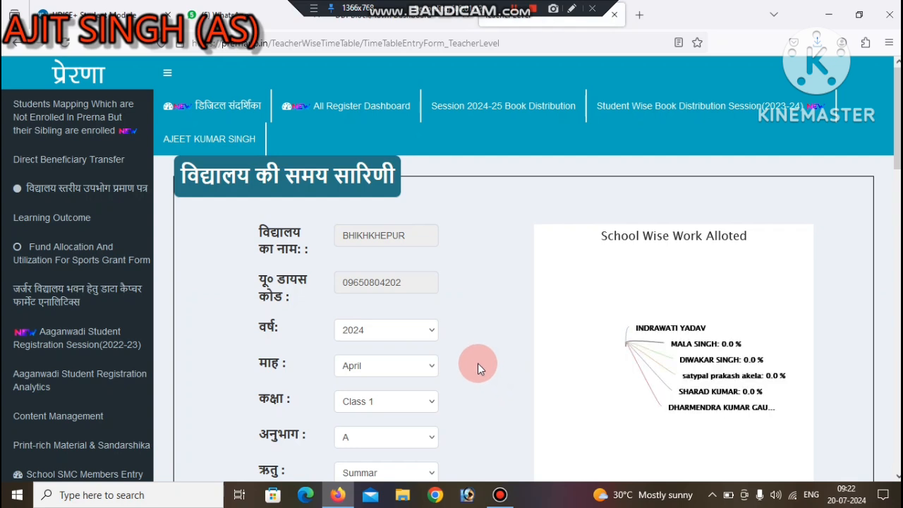
Step: Examine the timetable's prayer assembly row, the 08:15–08:55 am period and the subject options offered for Monday
{"action": "scroll", "coordinate": [467, 290], "scroll_direction": "down", "scroll_amount": 2}
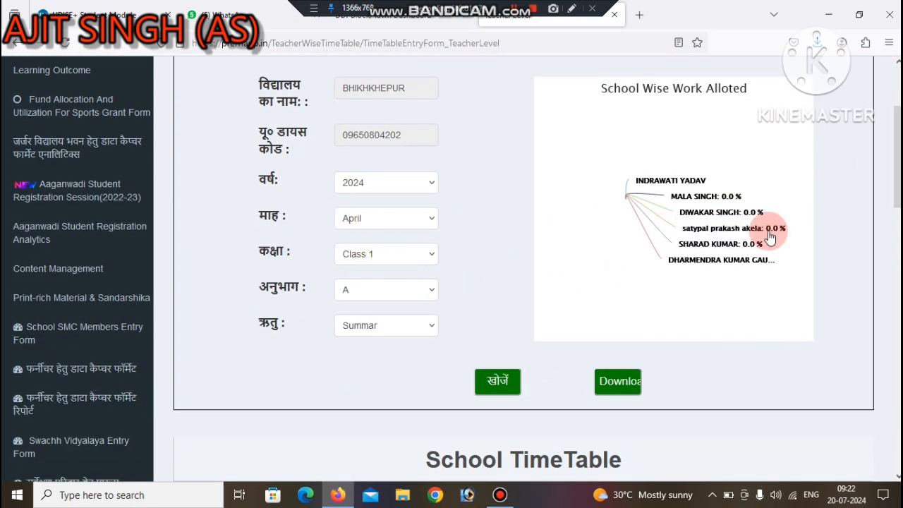
{"action": "left_click_drag", "start_coordinate": [896, 190], "coordinate": [894, 270]}
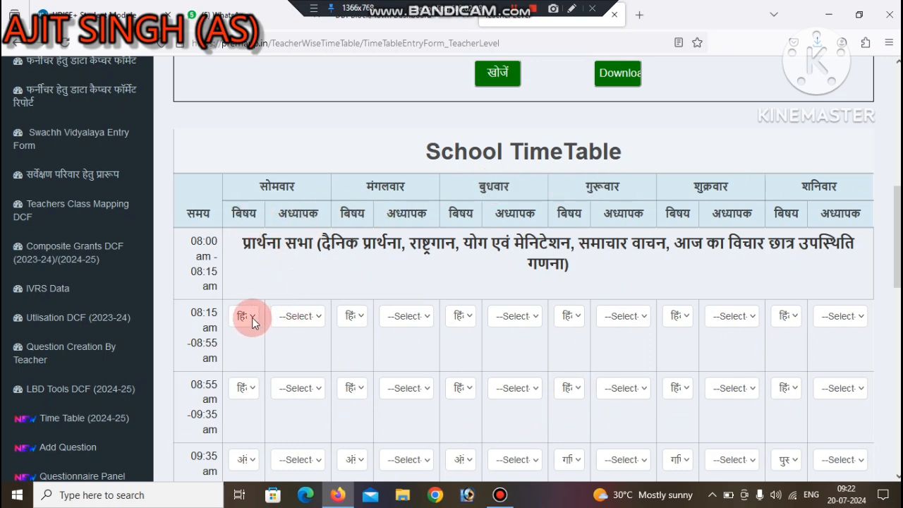
{"action": "left_click_drag", "start_coordinate": [190, 244], "coordinate": [218, 280]}
{"action": "left_click_drag", "start_coordinate": [256, 242], "coordinate": [604, 243]}
{"action": "left_click_drag", "start_coordinate": [196, 311], "coordinate": [228, 361]}
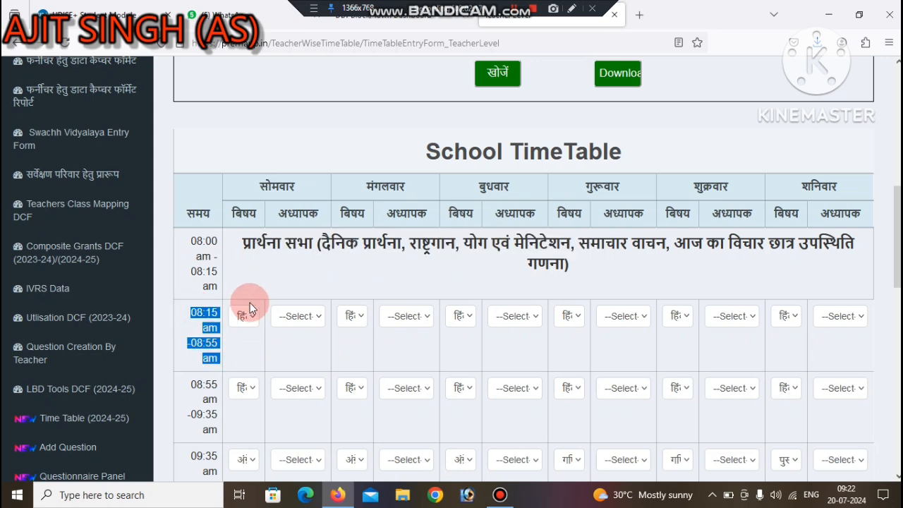
{"action": "left_click", "coordinate": [250, 318]}
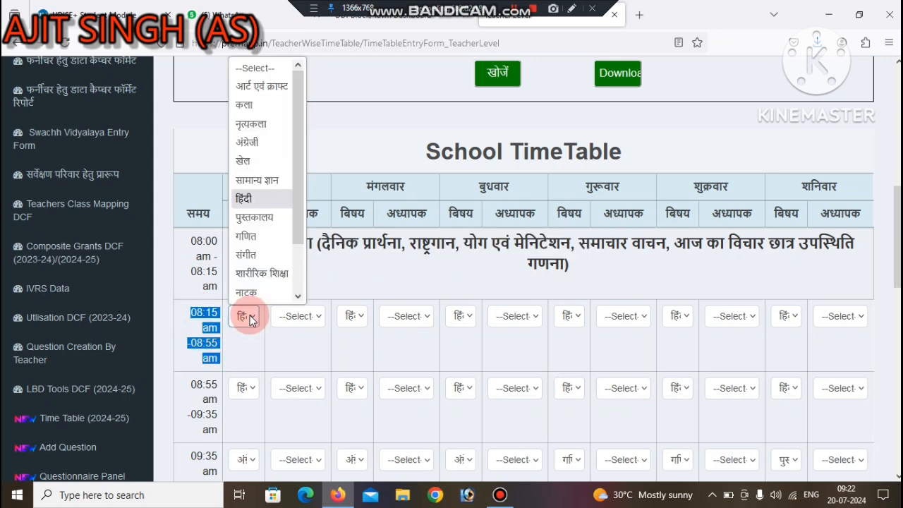
{"action": "left_click", "coordinate": [250, 317]}
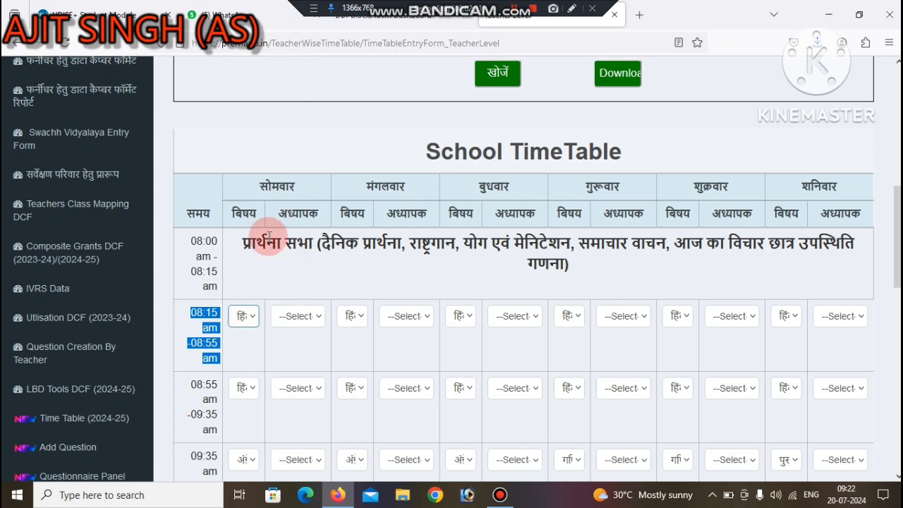
Step: Assign the third listed teacher to the 08:15–08:55 am Hindi periods on Monday and Tuesday
{"action": "left_click", "coordinate": [289, 319]}
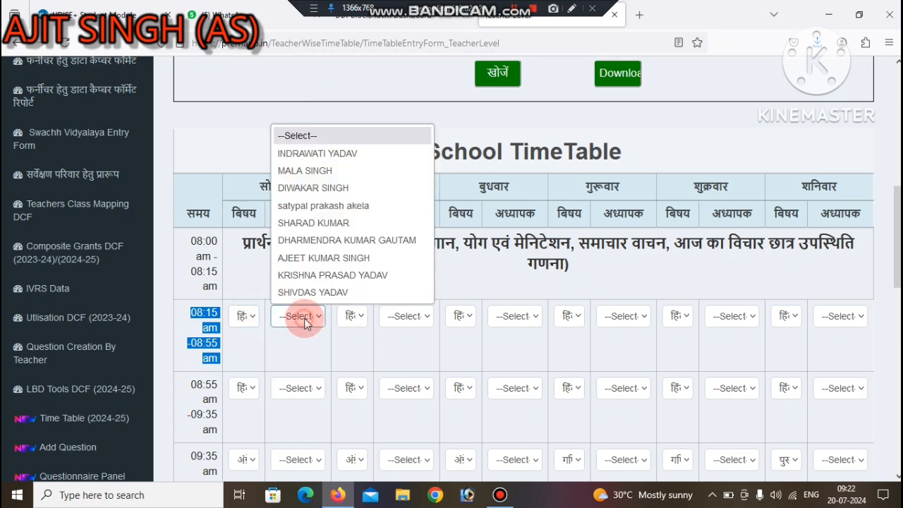
{"action": "left_click", "coordinate": [306, 189]}
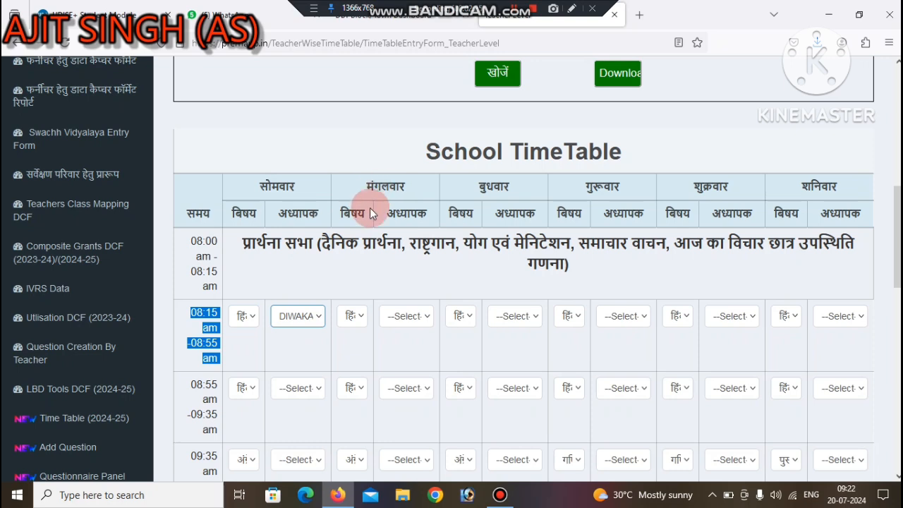
{"action": "left_click", "coordinate": [392, 317]}
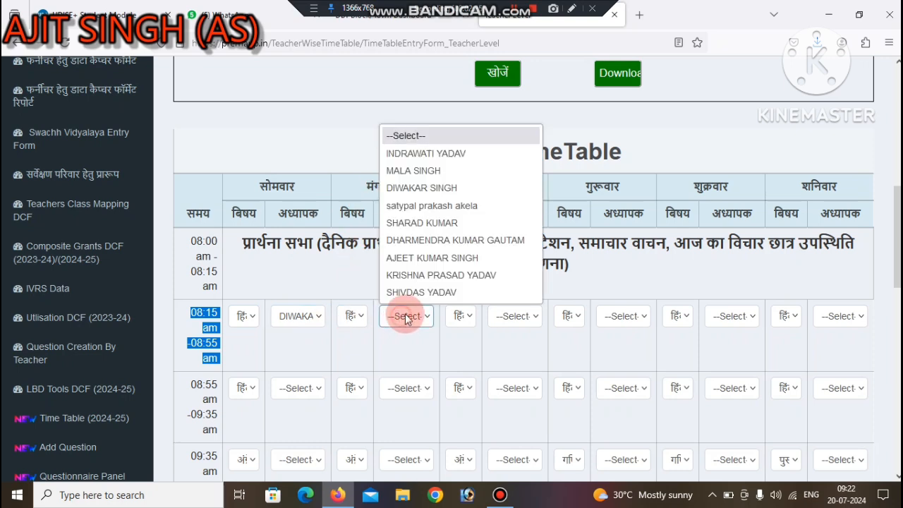
{"action": "left_click", "coordinate": [419, 189]}
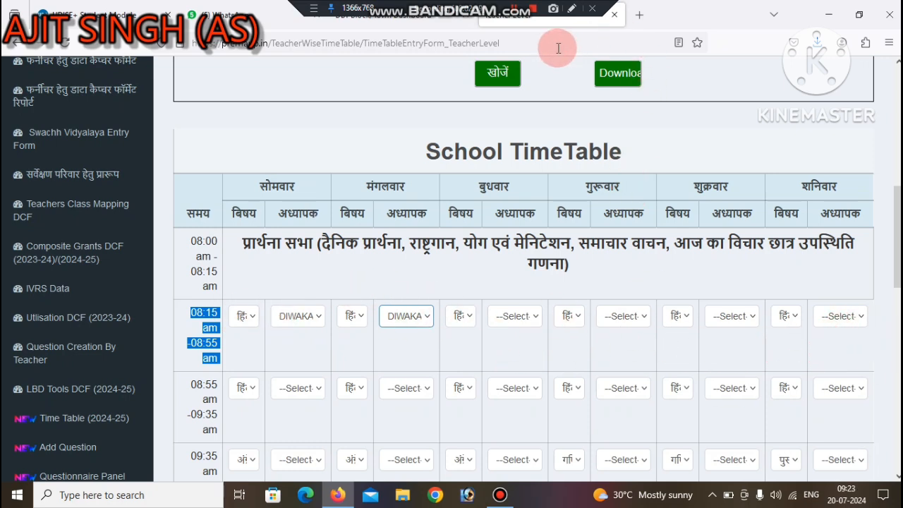
{"action": "left_click", "coordinate": [572, 9]}
{"action": "left_click_drag", "start_coordinate": [243, 318], "coordinate": [895, 316]}
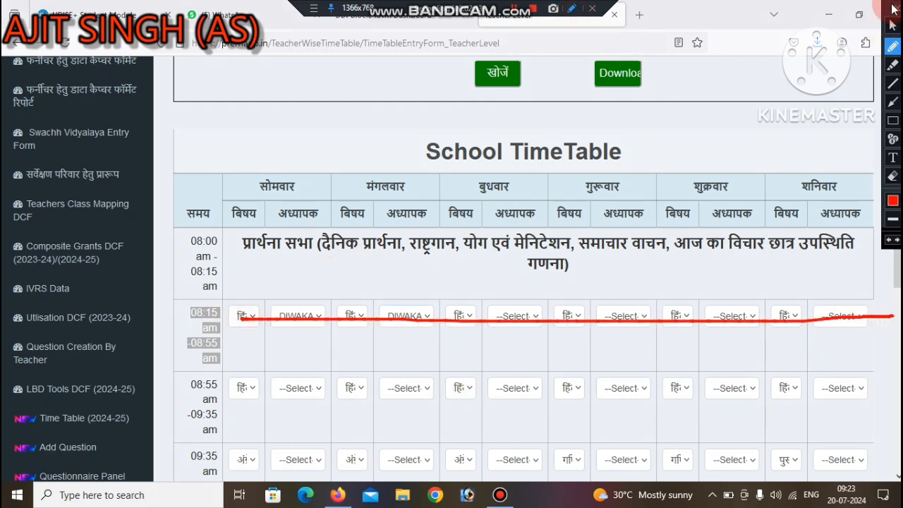
{"action": "left_click", "coordinate": [894, 14]}
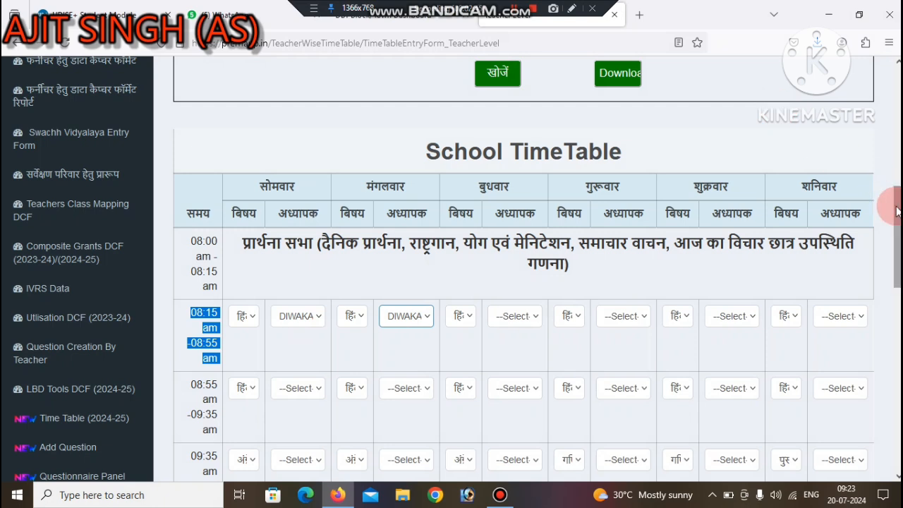
Step: Review the remaining timetable periods, the teaching notes and the save options, and return to the 08:15–08:55 am period
{"action": "scroll", "coordinate": [894, 262], "scroll_direction": "down", "scroll_amount": 2}
{"action": "scroll", "coordinate": [897, 265], "scroll_direction": "down", "scroll_amount": 8}
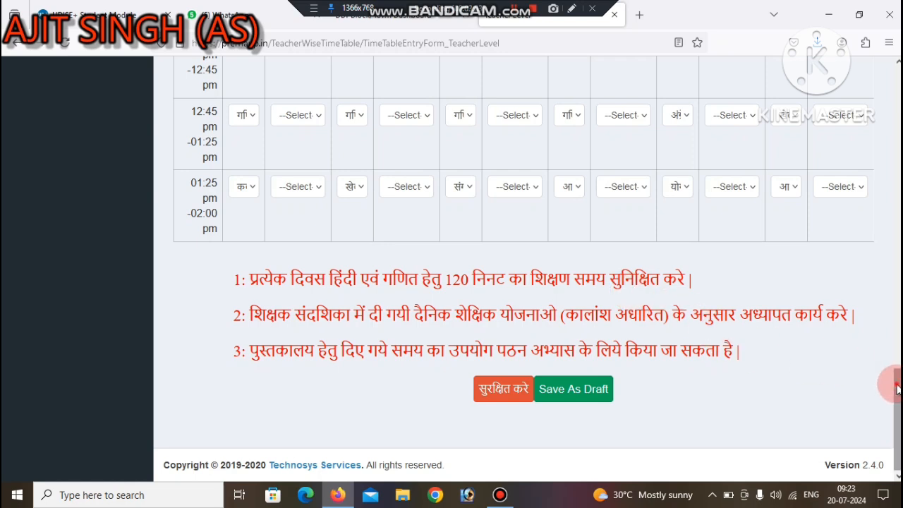
{"action": "scroll", "coordinate": [887, 383], "scroll_direction": "up", "scroll_amount": 5}
{"action": "scroll", "coordinate": [457, 268], "scroll_direction": "up", "scroll_amount": 1}
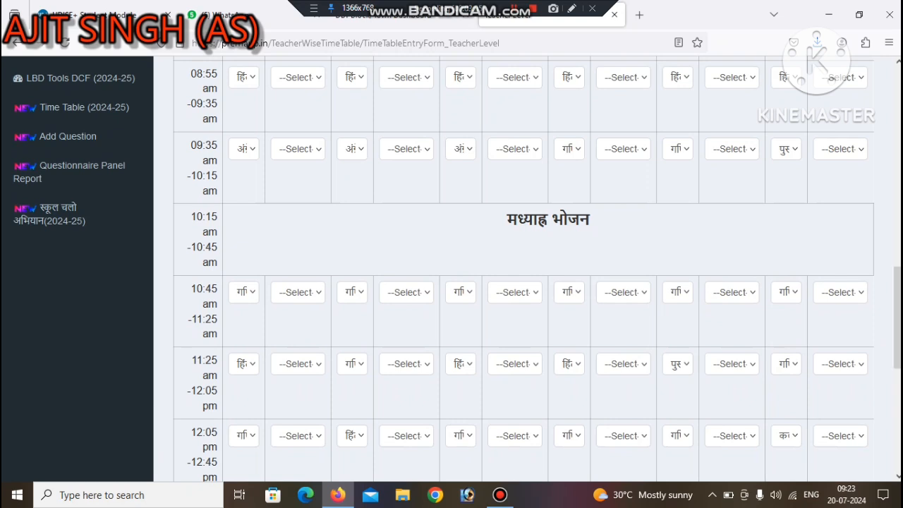
{"action": "scroll", "coordinate": [466, 246], "scroll_direction": "up", "scroll_amount": 3}
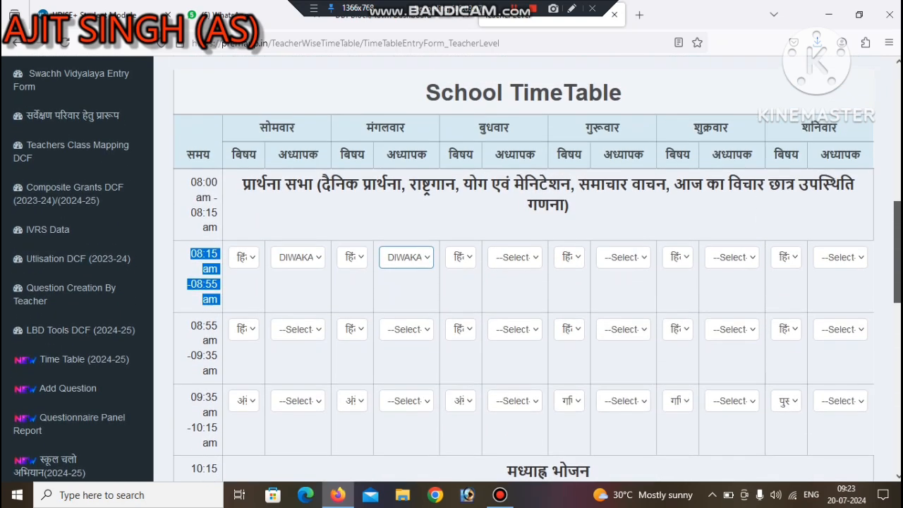
{"action": "left_click_drag", "start_coordinate": [189, 254], "coordinate": [198, 294]}
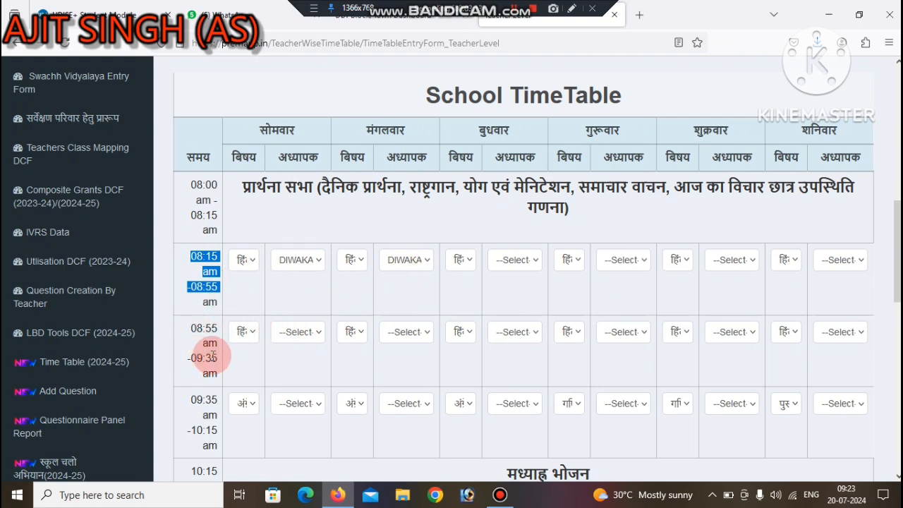
Step: Keep हिंदी as Monday's 08:55–09:35 am subject and assign the third listed teacher to it
{"action": "left_click", "coordinate": [242, 333]}
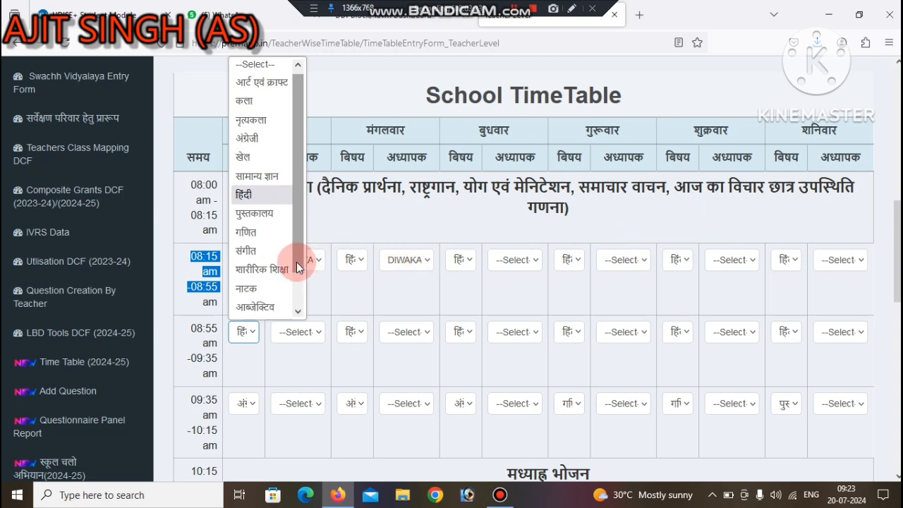
{"action": "left_click", "coordinate": [252, 199]}
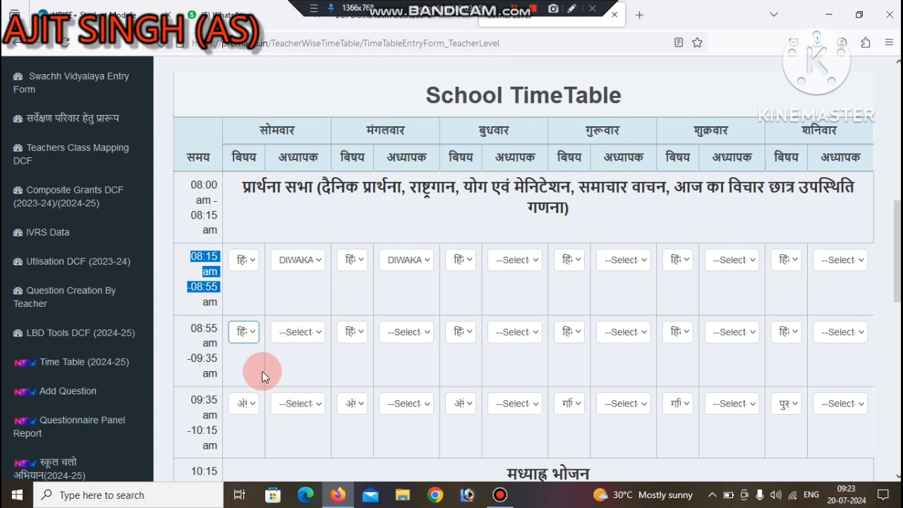
{"action": "left_click", "coordinate": [282, 337]}
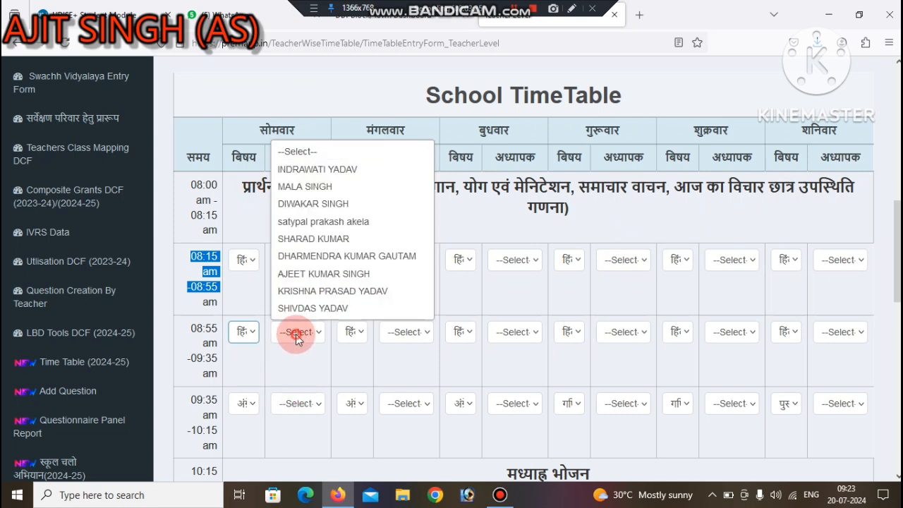
{"action": "left_click", "coordinate": [304, 206]}
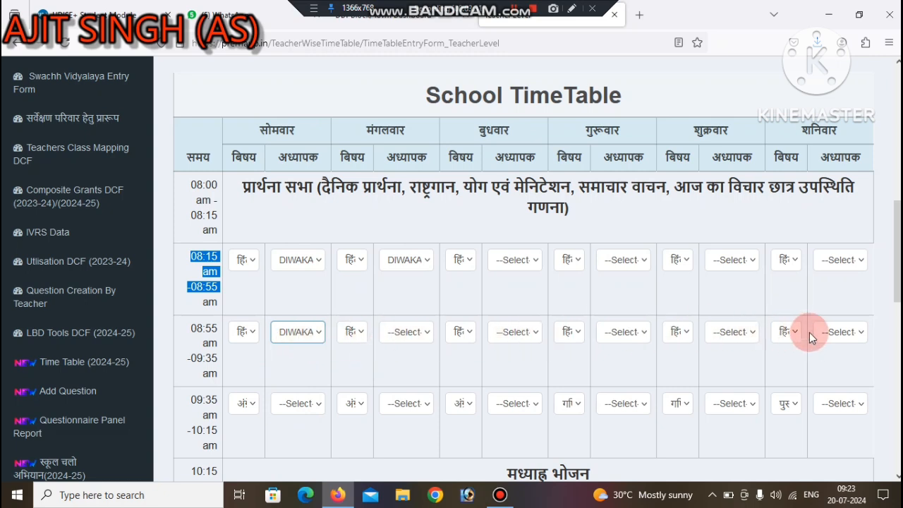
Step: Change Monday's 08:55–09:35 am subject to गणित and assign the fifth listed teacher to it
{"action": "left_click", "coordinate": [243, 332]}
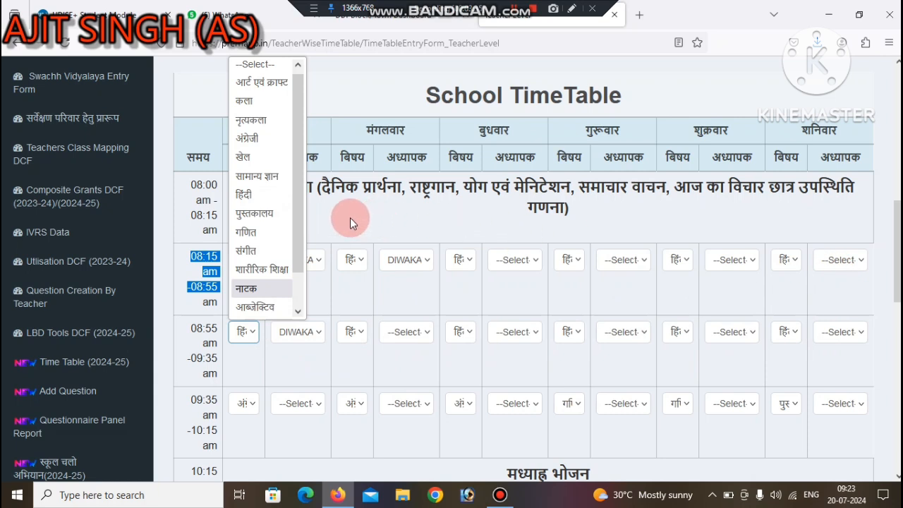
{"action": "left_click", "coordinate": [252, 233]}
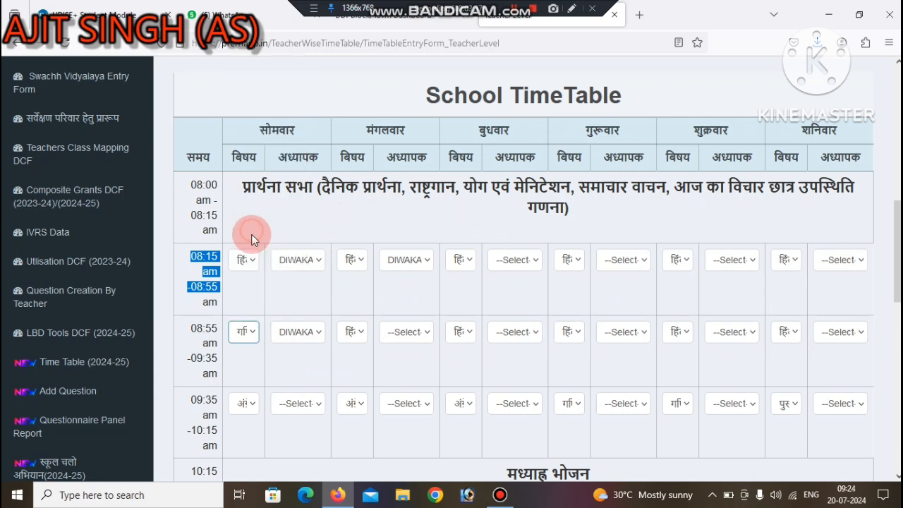
{"action": "left_click", "coordinate": [302, 330]}
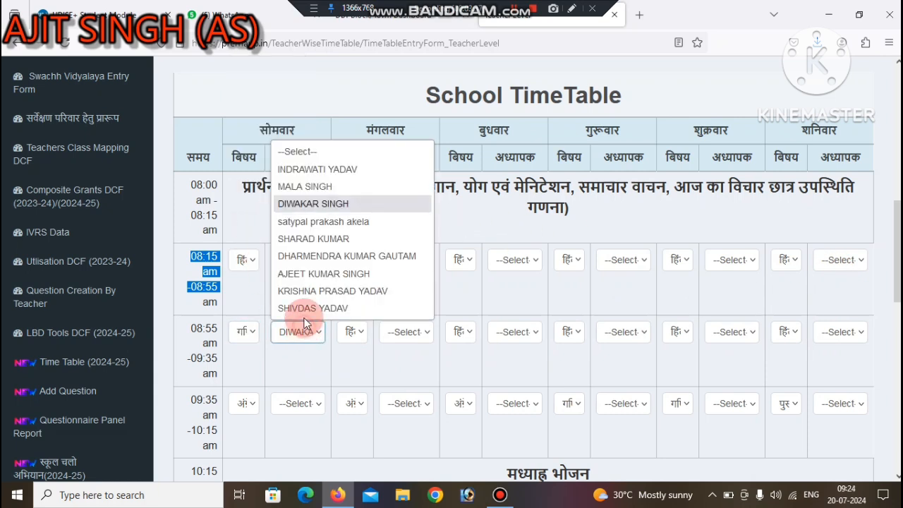
{"action": "left_click", "coordinate": [305, 238]}
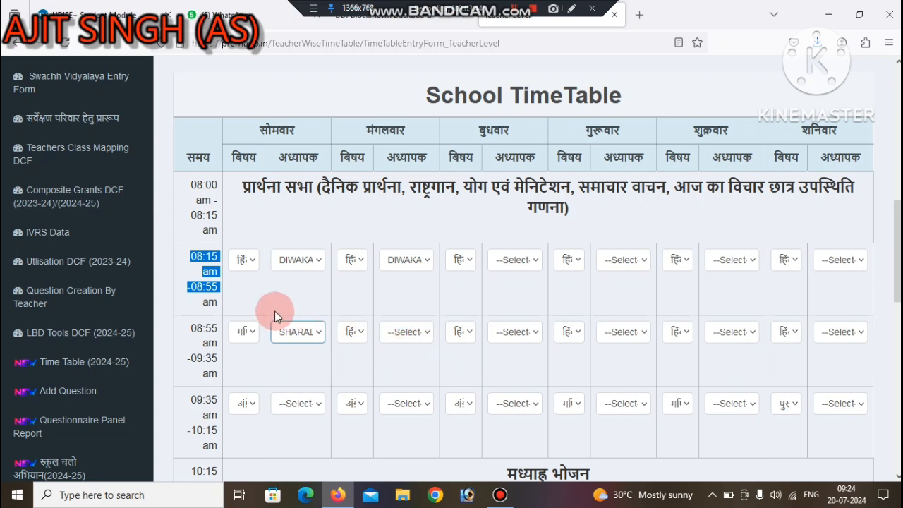
{"action": "left_click_drag", "start_coordinate": [170, 268], "coordinate": [214, 283]}
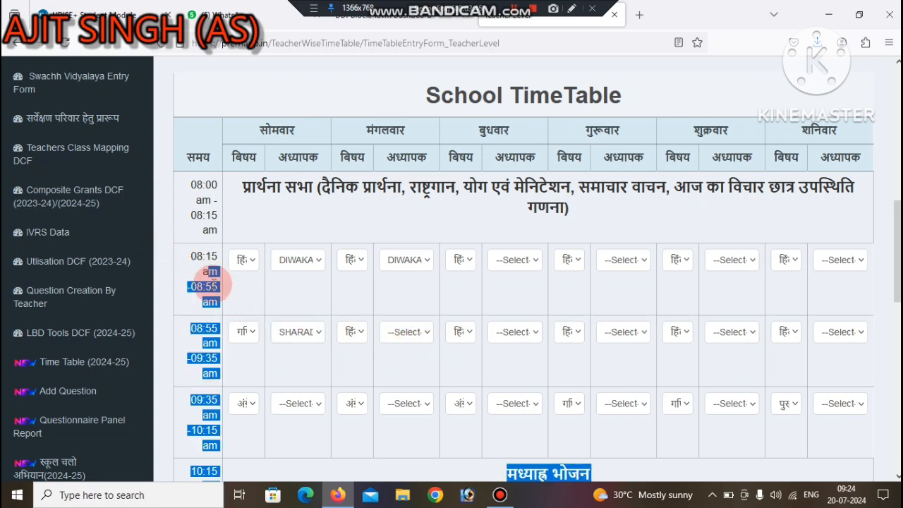
Step: Set Monday's 09:35–10:15 am subject to हिंदी and assign the eighth listed teacher to it
{"action": "left_click", "coordinate": [198, 343]}
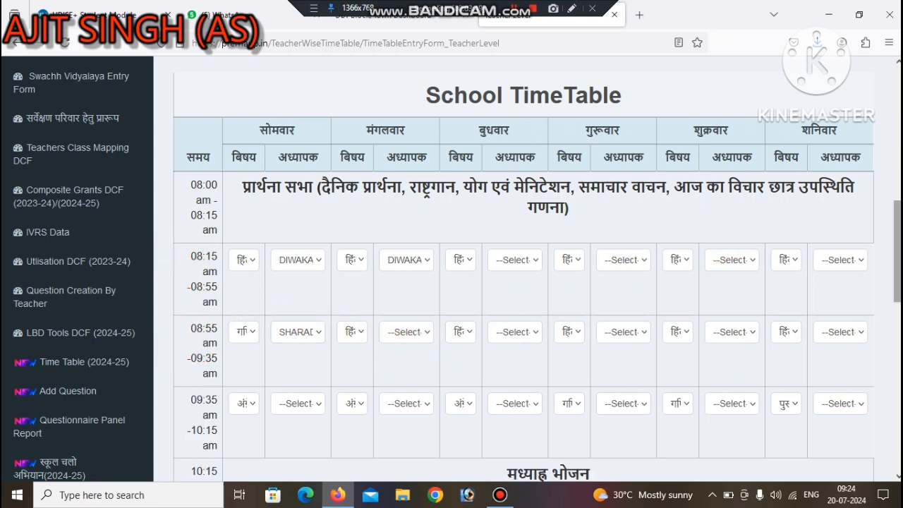
{"action": "scroll", "coordinate": [361, 324], "scroll_direction": "down", "scroll_amount": 3}
{"action": "left_click", "coordinate": [258, 280]}
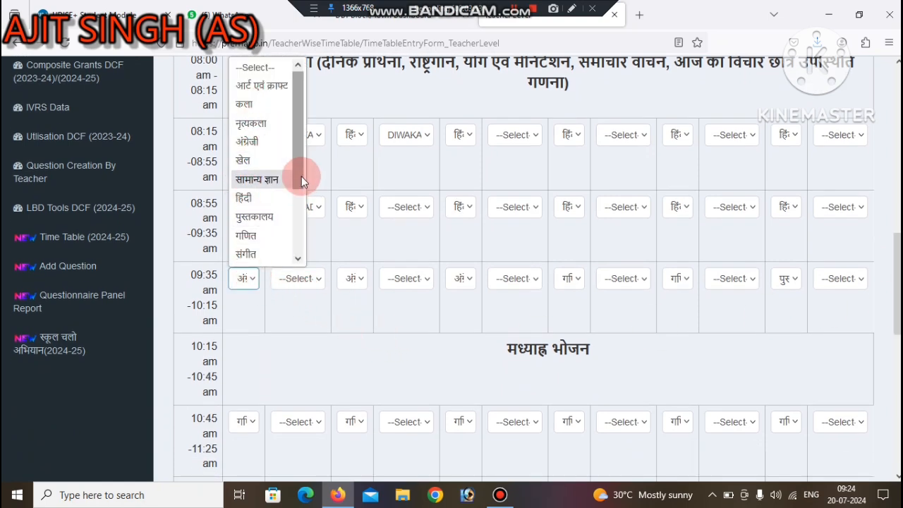
{"action": "left_click", "coordinate": [272, 197]}
{"action": "left_click", "coordinate": [313, 280]}
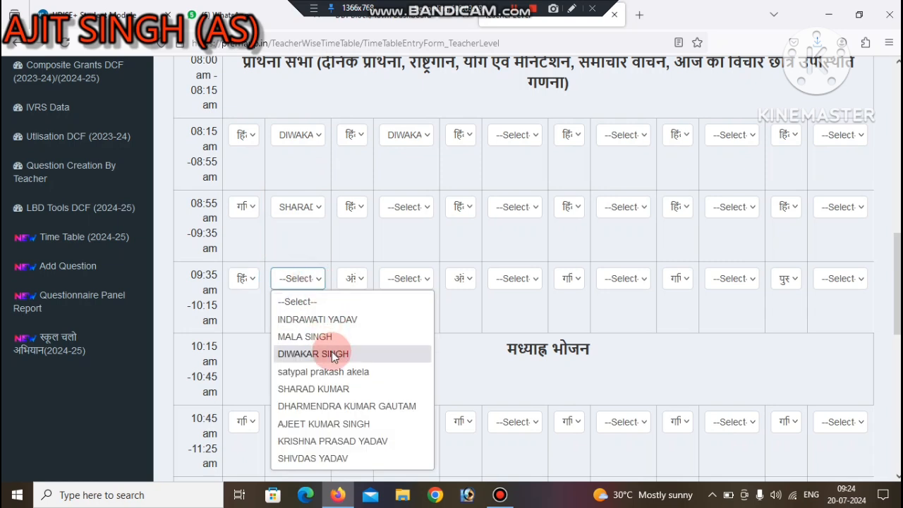
{"action": "left_click", "coordinate": [333, 355]}
{"action": "left_click", "coordinate": [293, 282]}
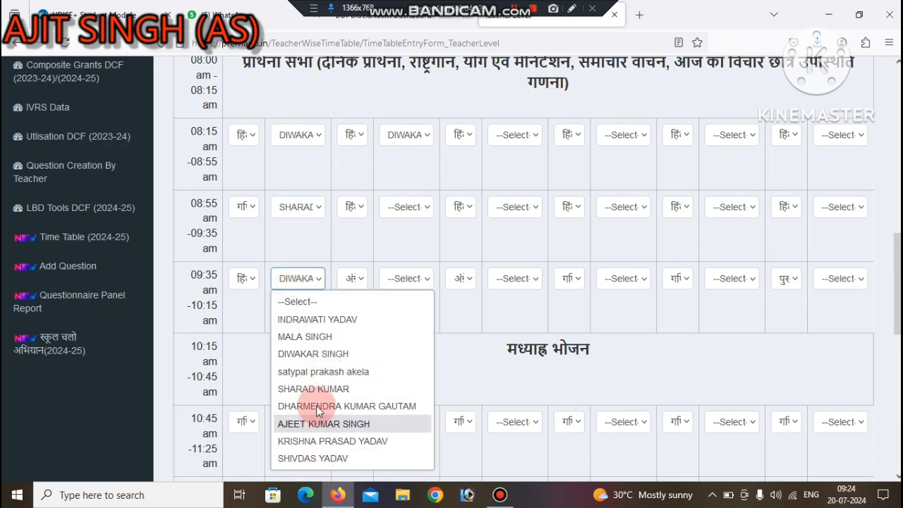
{"action": "left_click", "coordinate": [311, 440]}
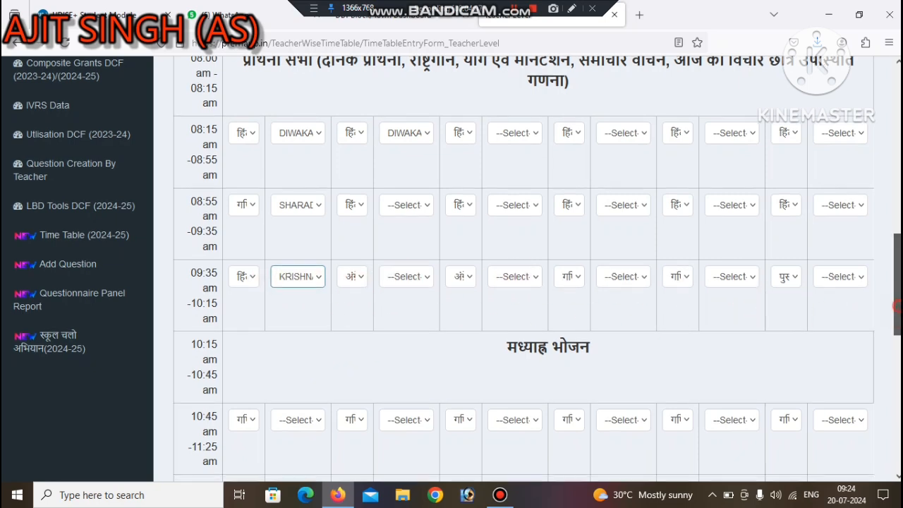
Step: Review the lunch break, the later Class 1 periods, the teaching notes and the save options
{"action": "scroll", "coordinate": [825, 333], "scroll_direction": "down", "scroll_amount": 3}
{"action": "left_click", "coordinate": [477, 169]}
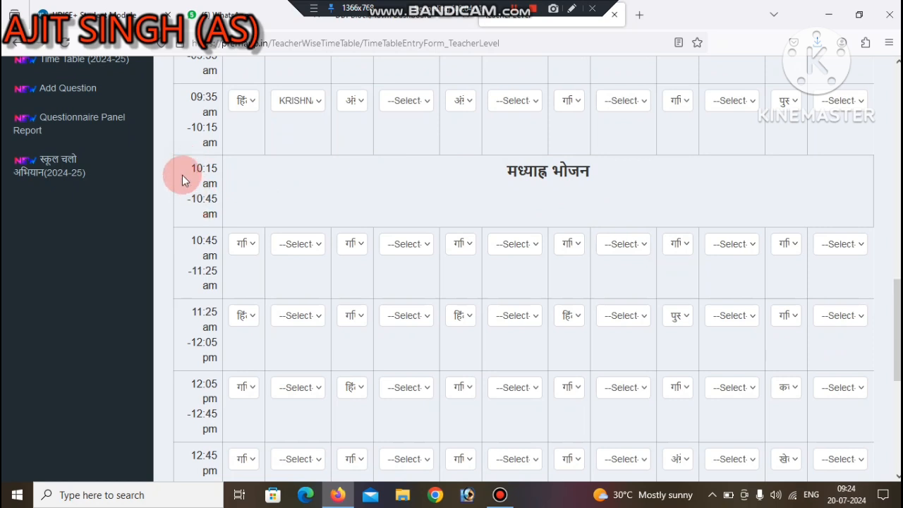
{"action": "left_click_drag", "start_coordinate": [180, 159], "coordinate": [220, 200]}
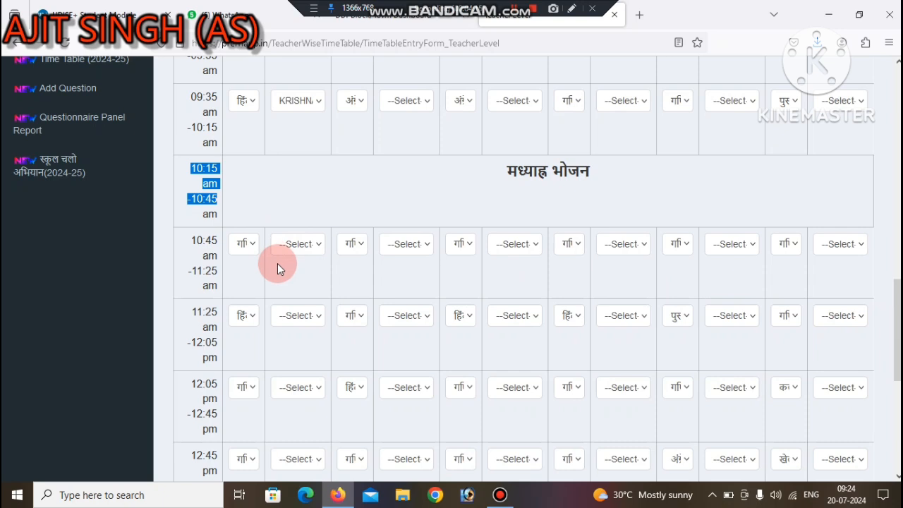
{"action": "left_click", "coordinate": [245, 245]}
{"action": "left_click", "coordinate": [245, 244]}
{"action": "left_click", "coordinate": [248, 322]}
{"action": "left_click", "coordinate": [248, 322]}
{"action": "scroll", "coordinate": [886, 383], "scroll_direction": "down", "scroll_amount": 3}
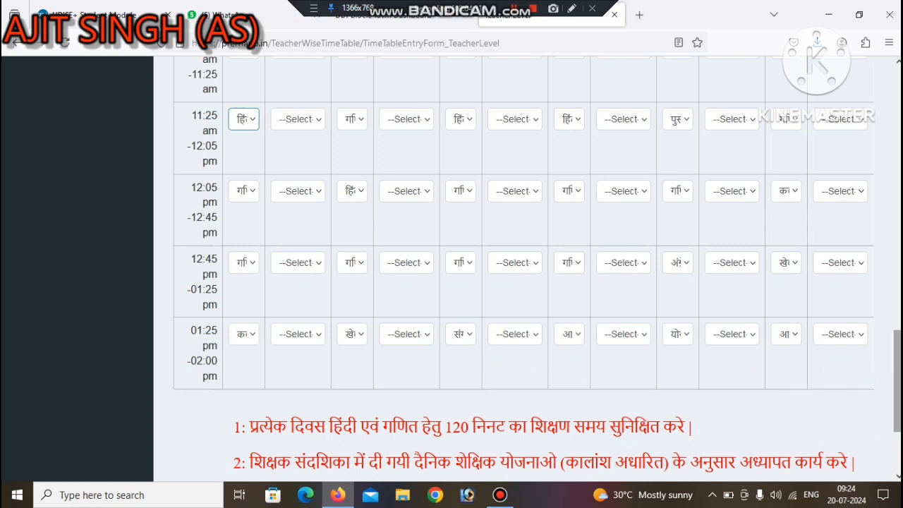
{"action": "left_click_drag", "start_coordinate": [896, 394], "coordinate": [896, 433]}
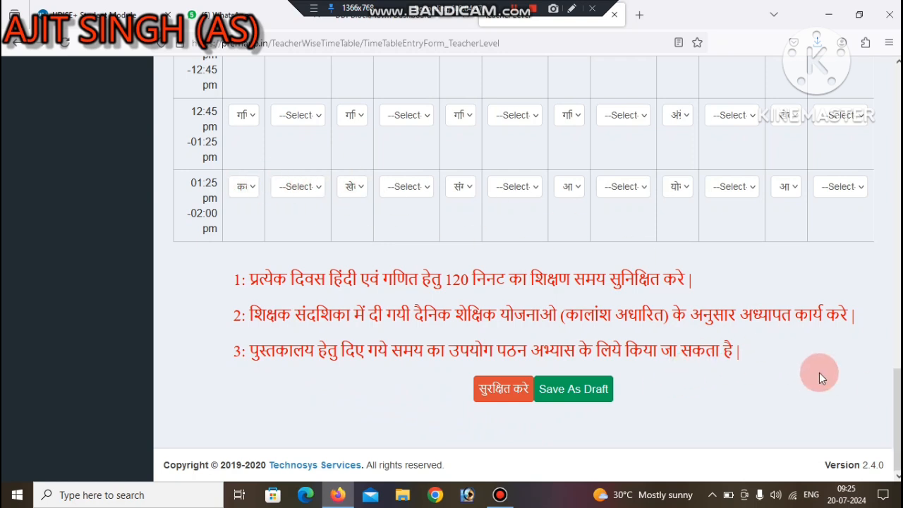
{"action": "mouse_move", "coordinate": [897, 409]}
{"action": "left_mouse_down"}
{"action": "mouse_move", "coordinate": [897, 276]}
{"action": "mouse_move", "coordinate": [897, 417]}
{"action": "left_mouse_up"}
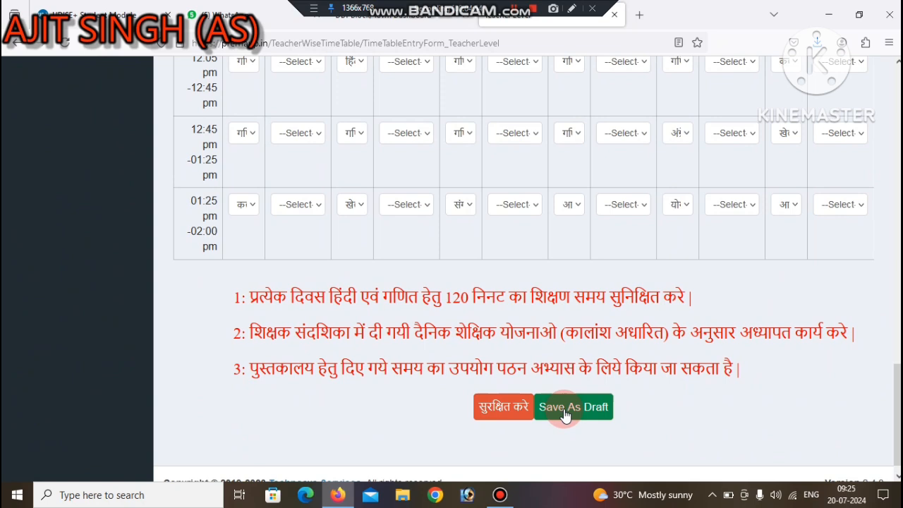
{"action": "left_click_drag", "start_coordinate": [897, 392], "coordinate": [896, 378]}
Step: Load the Class 2 section A summer timetable and look through its periods, notes and save options
{"action": "scroll", "coordinate": [522, 185], "scroll_direction": "up", "scroll_amount": 10}
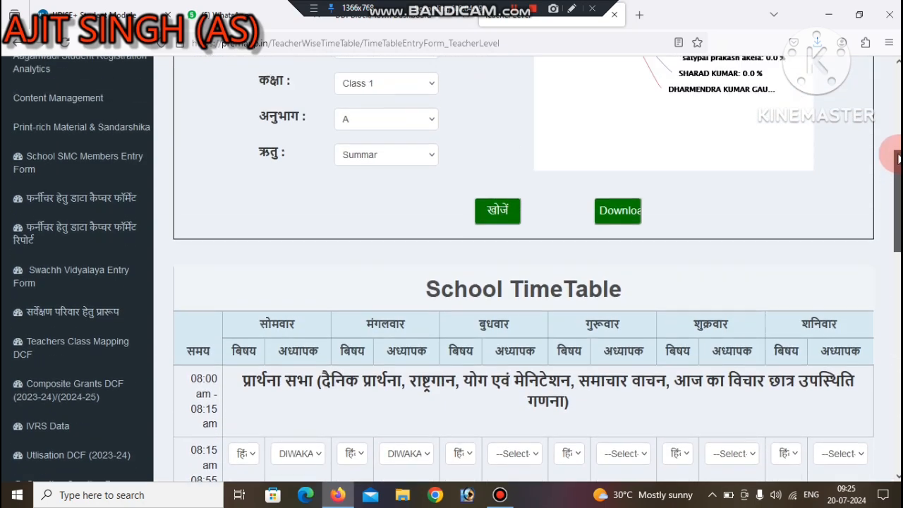
{"action": "left_click", "coordinate": [381, 260]}
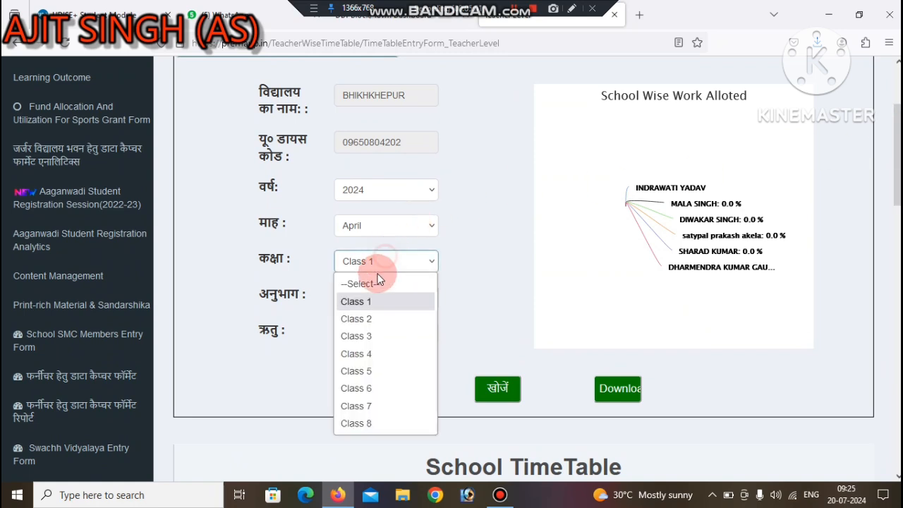
{"action": "left_click", "coordinate": [357, 317]}
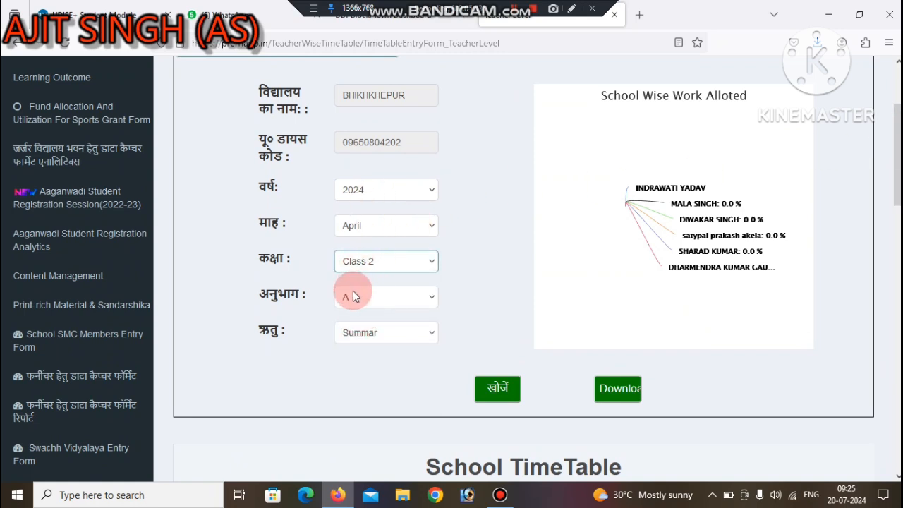
{"action": "left_click", "coordinate": [497, 388]}
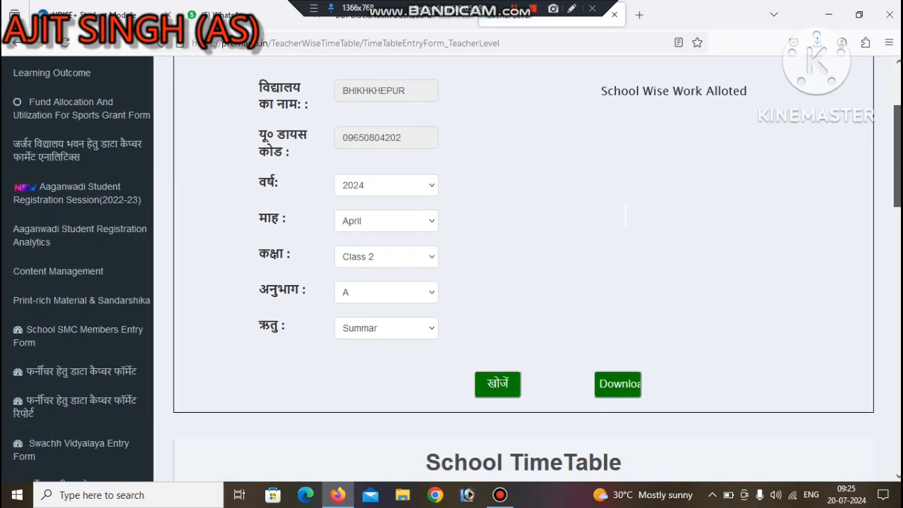
{"action": "scroll", "coordinate": [849, 296], "scroll_direction": "down", "scroll_amount": 6}
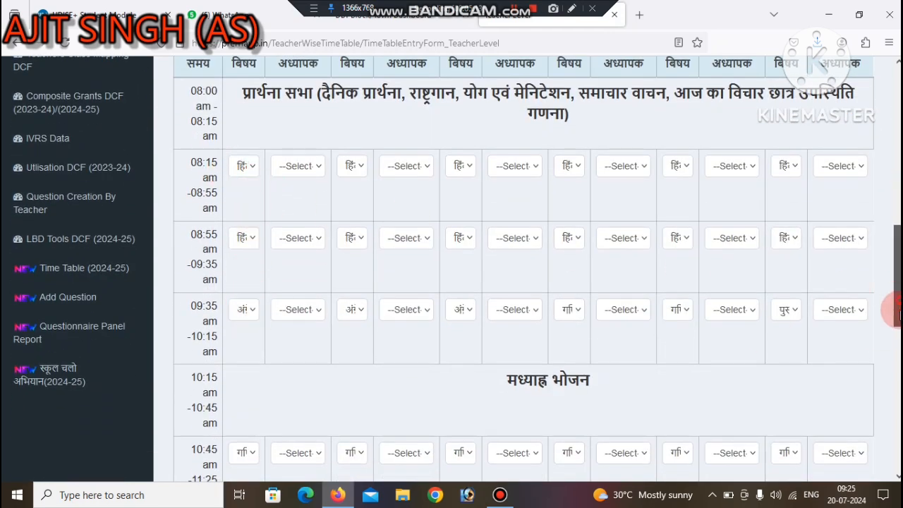
{"action": "scroll", "coordinate": [487, 363], "scroll_direction": "down", "scroll_amount": 7}
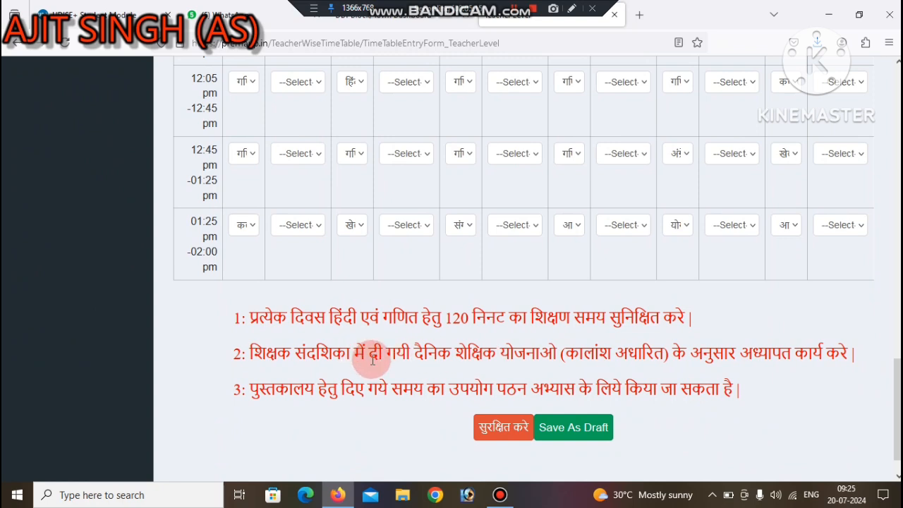
Step: Load the Class 6 section A summer timetable for April 2024 and look through its periods to the save options
{"action": "scroll", "coordinate": [899, 402], "scroll_direction": "up", "scroll_amount": 12}
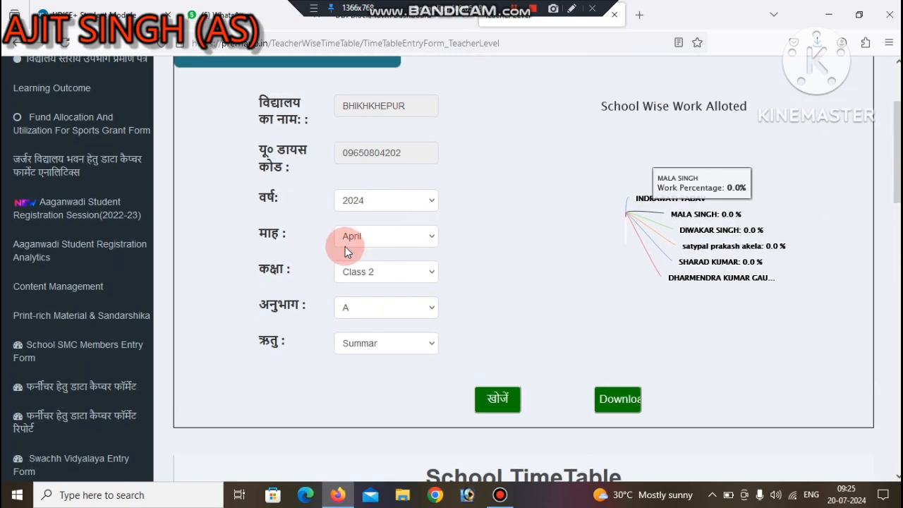
{"action": "left_click", "coordinate": [367, 272]}
{"action": "left_click", "coordinate": [363, 402]}
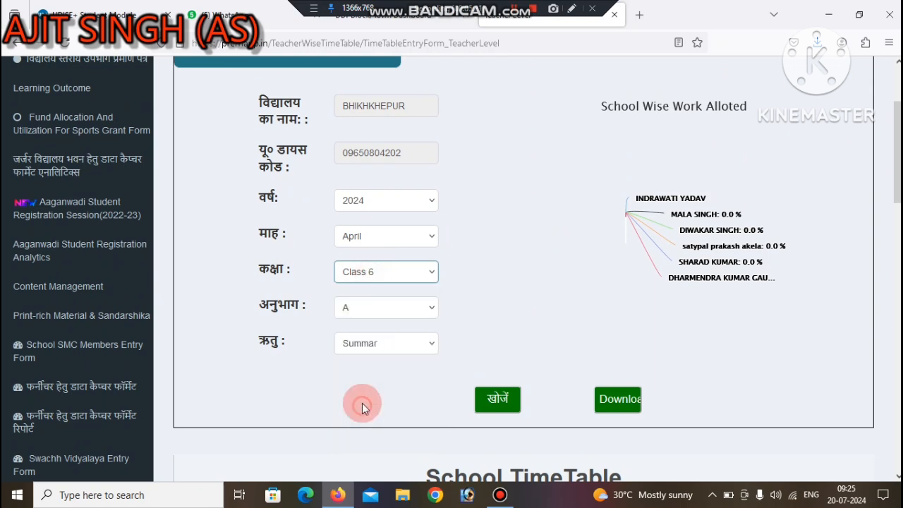
{"action": "left_click", "coordinate": [497, 400]}
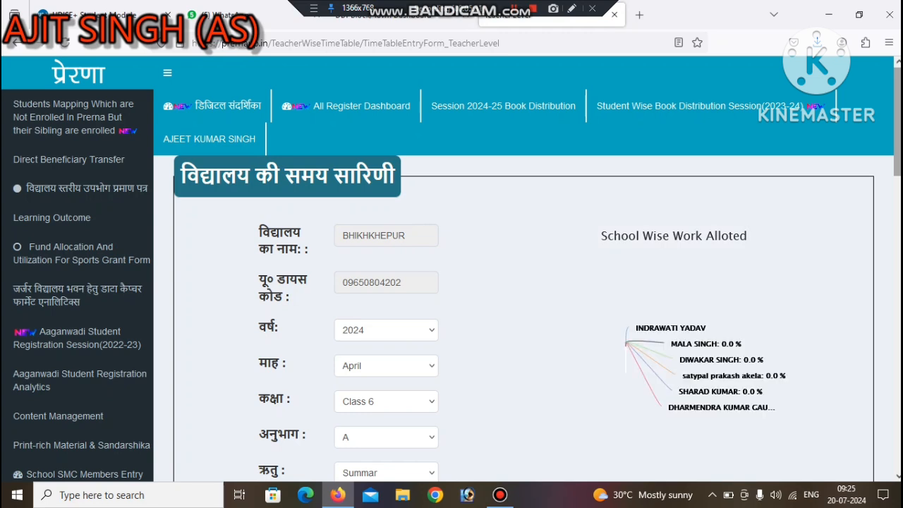
{"action": "scroll", "coordinate": [521, 282], "scroll_direction": "down", "scroll_amount": 10}
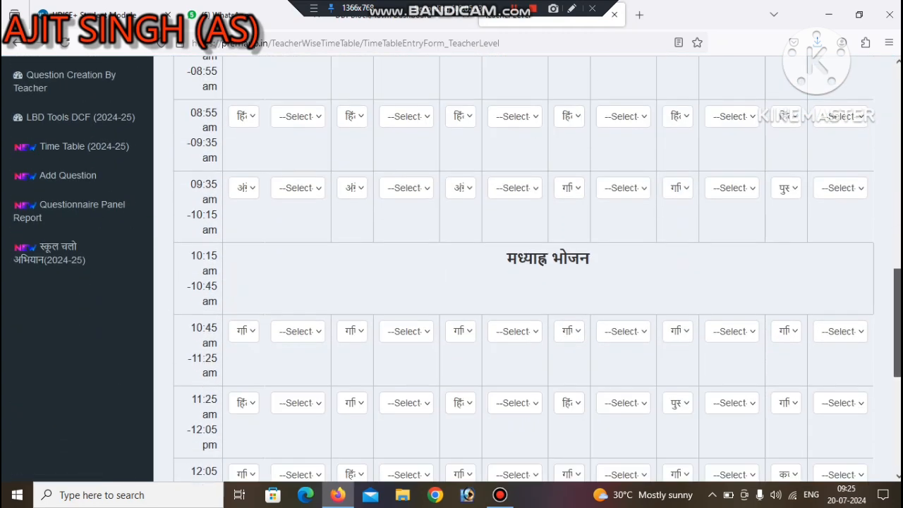
{"action": "scroll", "coordinate": [522, 268], "scroll_direction": "down", "scroll_amount": 8}
{"action": "left_click", "coordinate": [495, 400]}
{"action": "left_click", "coordinate": [302, 349]}
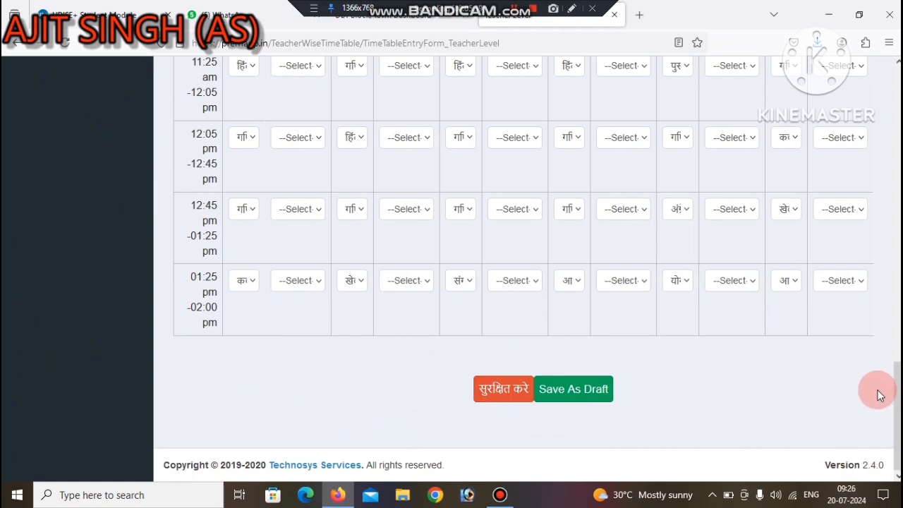
Step: Assign the seventh listed teacher to Class 6's Monday 08:15–08:55 am Hindi period
{"action": "left_click_drag", "start_coordinate": [897, 379], "coordinate": [897, 227]}
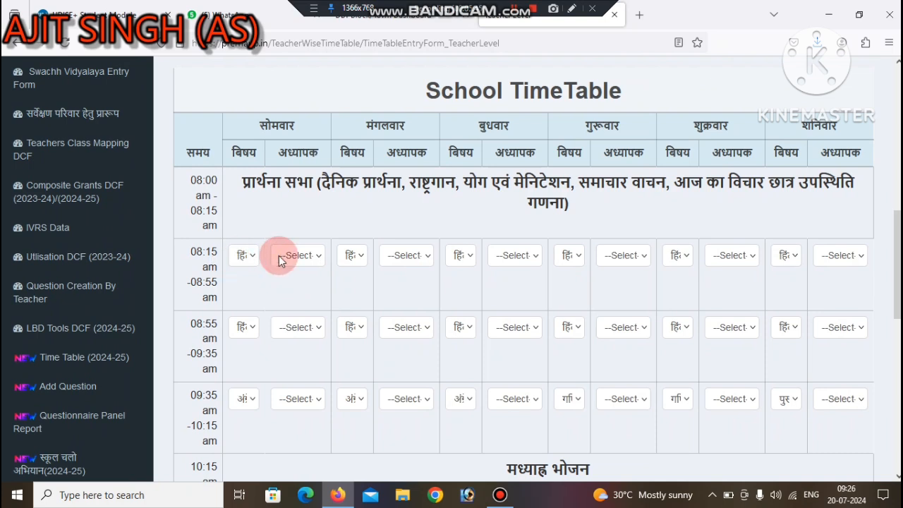
{"action": "left_click", "coordinate": [314, 256]}
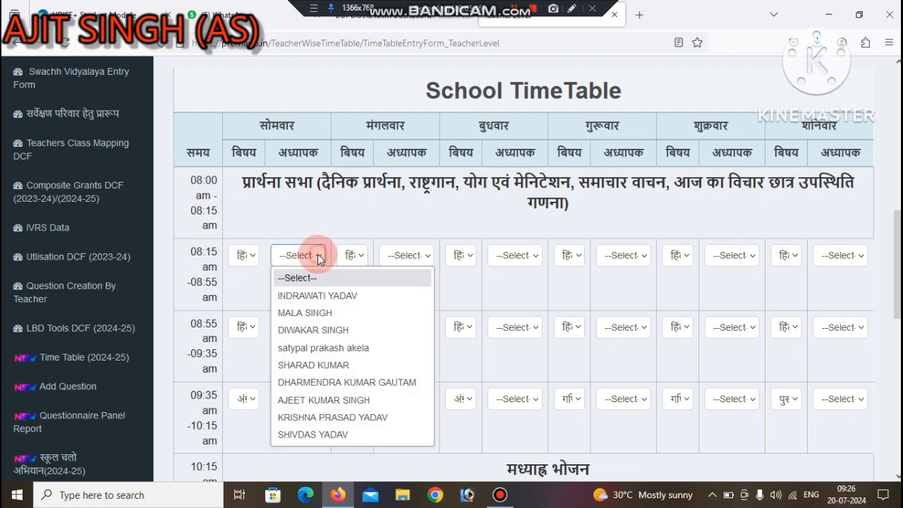
{"action": "left_click", "coordinate": [319, 401]}
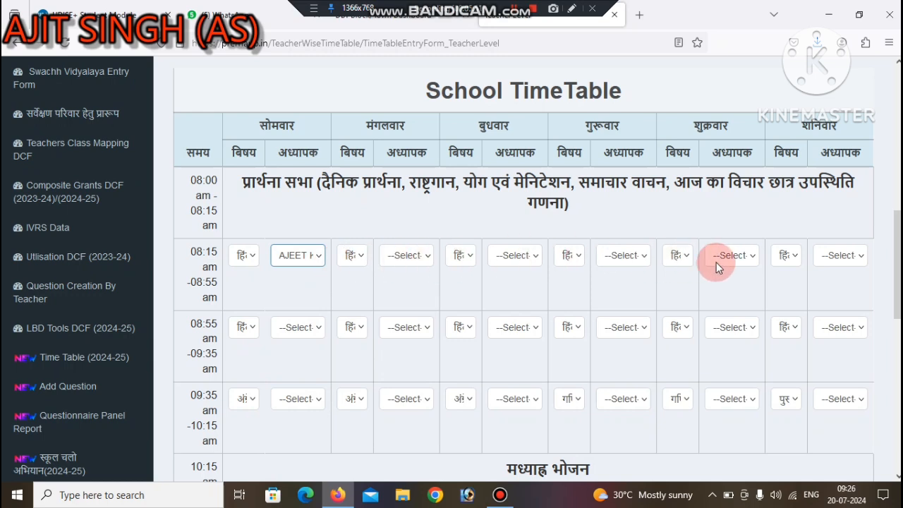
Step: Change Class 6's Monday 08:55–09:35 am subject to गणित and assign the ninth listed teacher to it
{"action": "left_click", "coordinate": [245, 327]}
{"action": "scroll", "coordinate": [268, 232], "scroll_direction": "down", "scroll_amount": 3}
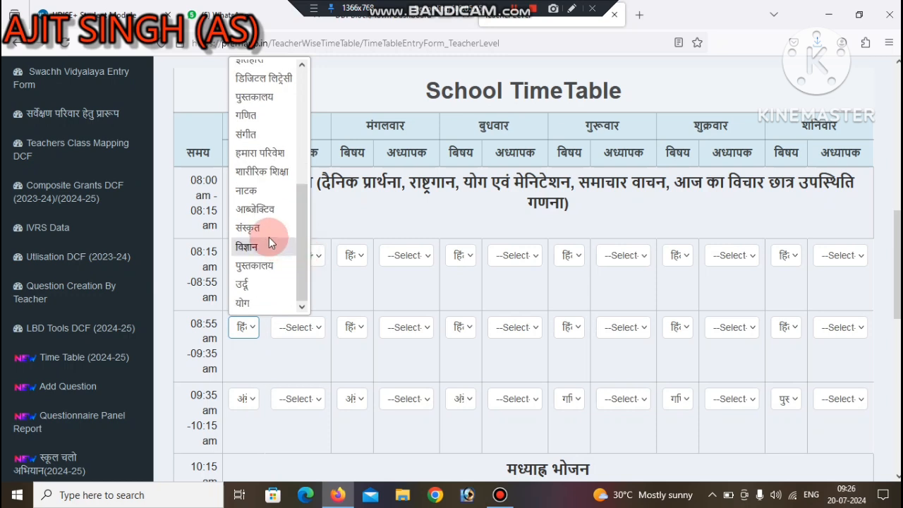
{"action": "left_click", "coordinate": [246, 115]}
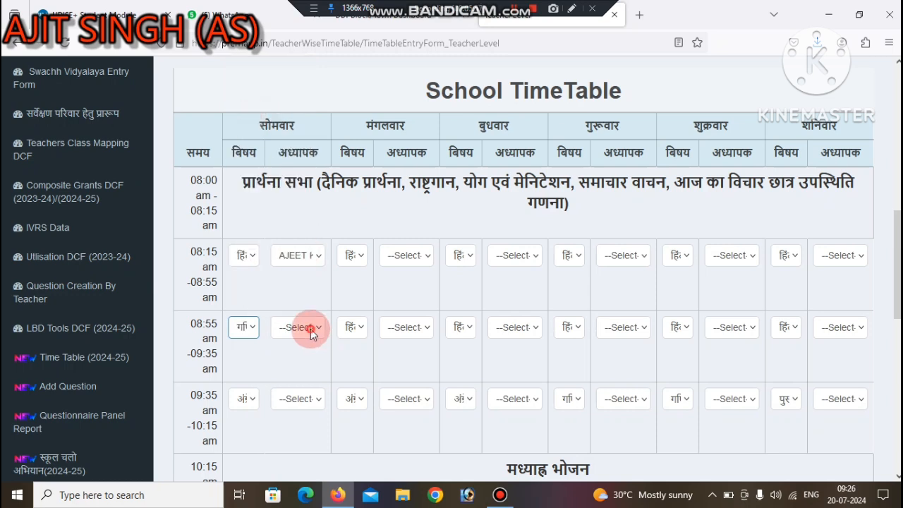
{"action": "left_click", "coordinate": [312, 327]}
{"action": "left_click", "coordinate": [308, 305]}
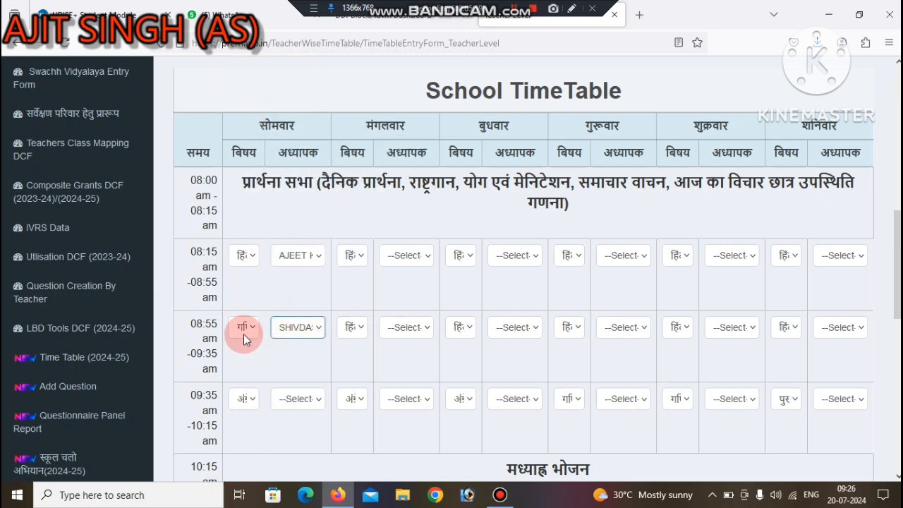
Step: Review the remaining Class 6 periods, the draft-saving option and the timetable's selection details
{"action": "scroll", "coordinate": [897, 282], "scroll_direction": "down", "scroll_amount": 1}
{"action": "left_click_drag", "start_coordinate": [898, 306], "coordinate": [900, 436]}
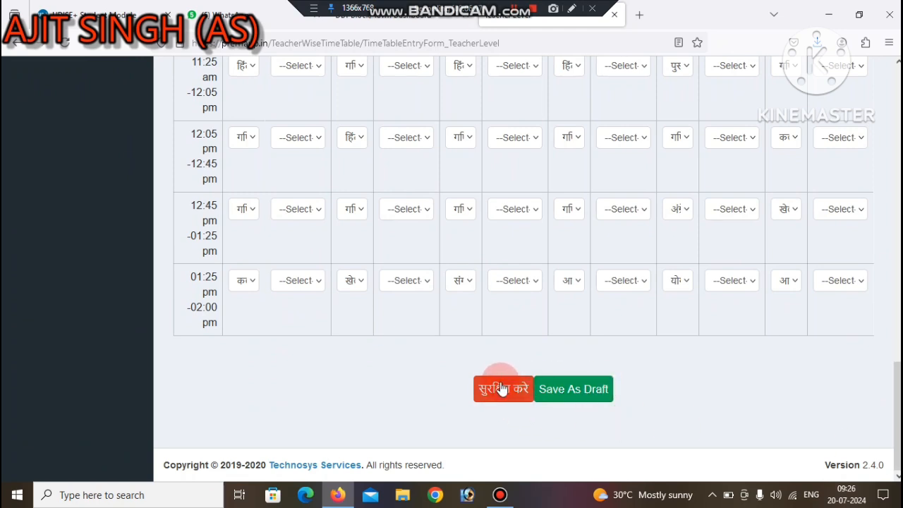
{"action": "left_click", "coordinate": [585, 390]}
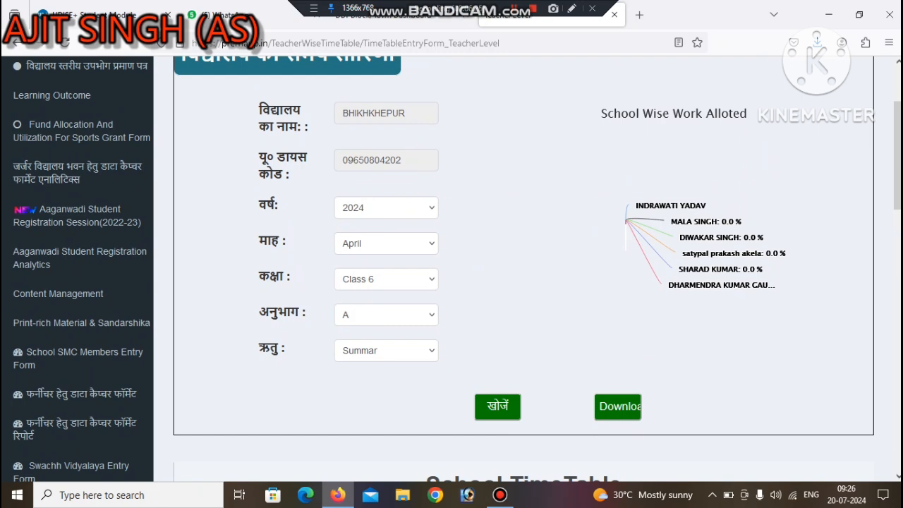
{"action": "scroll", "coordinate": [850, 308], "scroll_direction": "down", "scroll_amount": 8}
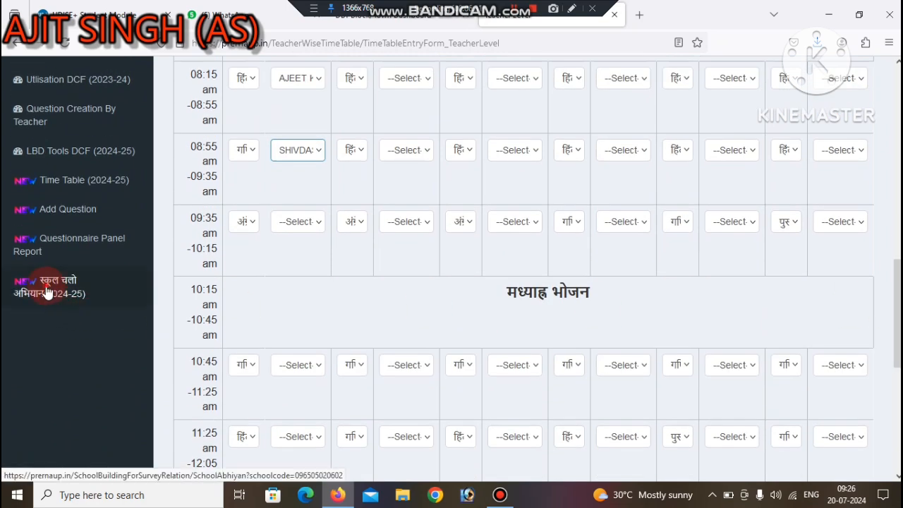
Step: Open the स्कूल चलो अभियान (2024-25) form and review its list of school activities
{"action": "left_click", "coordinate": [49, 294]}
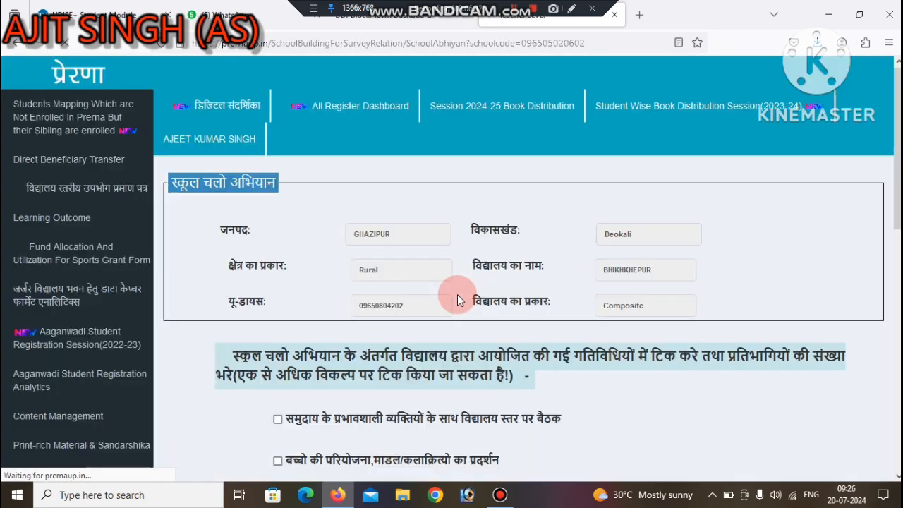
{"action": "left_click_drag", "start_coordinate": [898, 211], "coordinate": [899, 286]}
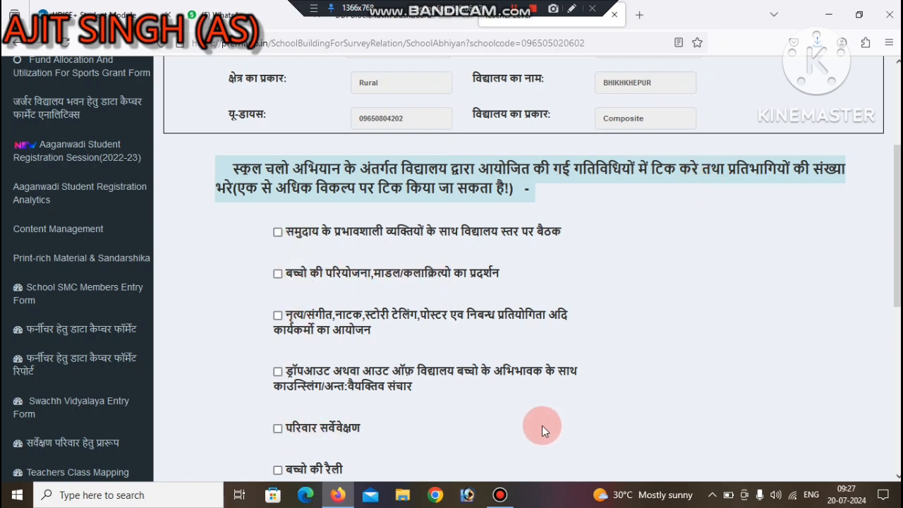
{"action": "scroll", "coordinate": [897, 295], "scroll_direction": "down", "scroll_amount": 3}
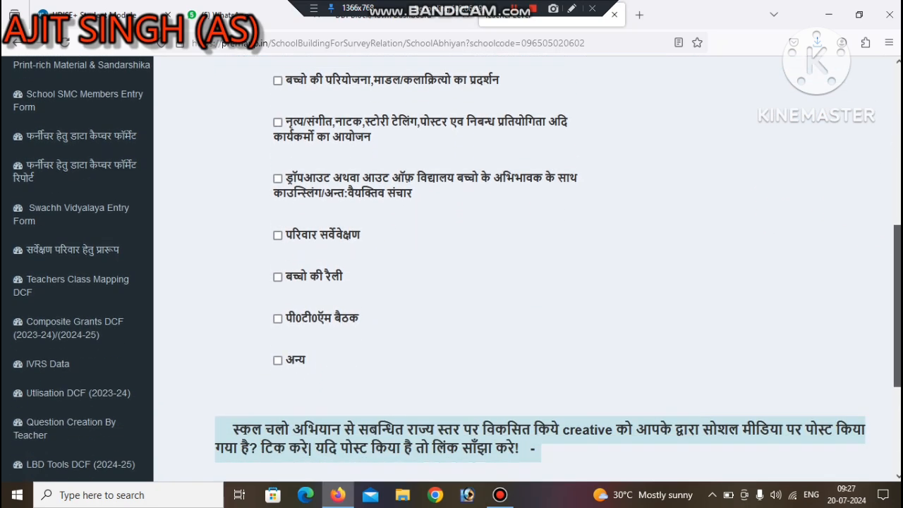
{"action": "scroll", "coordinate": [897, 295], "scroll_direction": "up", "scroll_amount": 3}
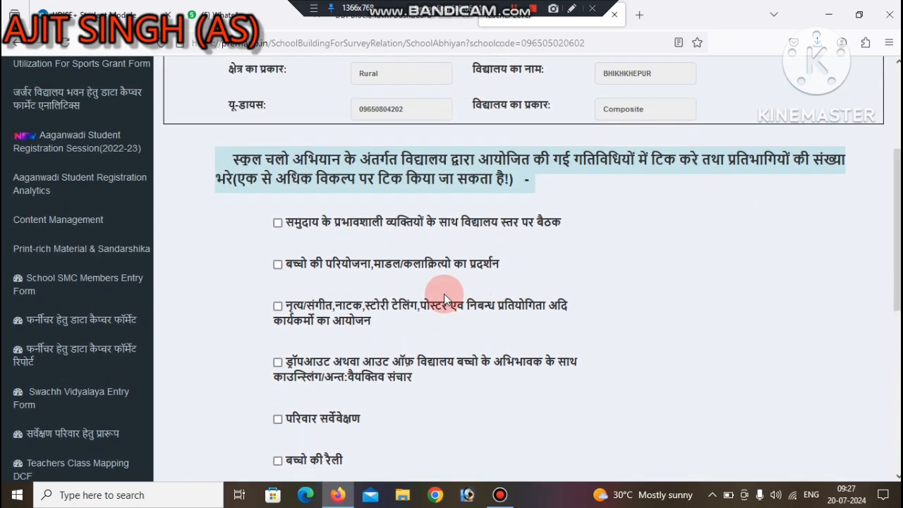
Step: Select the community meeting (समुदाय के प्रभावशाली व्यक्तियों के साथ विद्यालय स्तर पर बैठक) and children's project/model exhibition (बच्चो की परियोजना) activities
{"action": "left_click", "coordinate": [278, 223]}
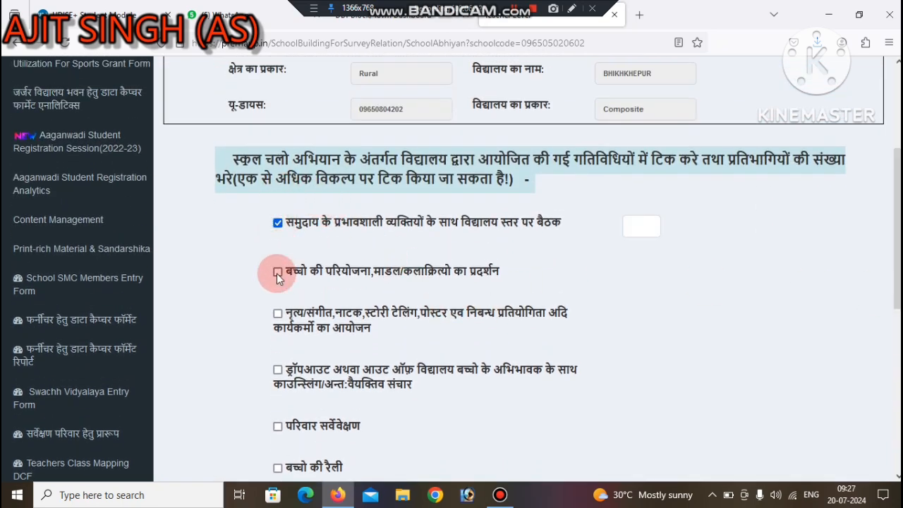
{"action": "left_click", "coordinate": [277, 273]}
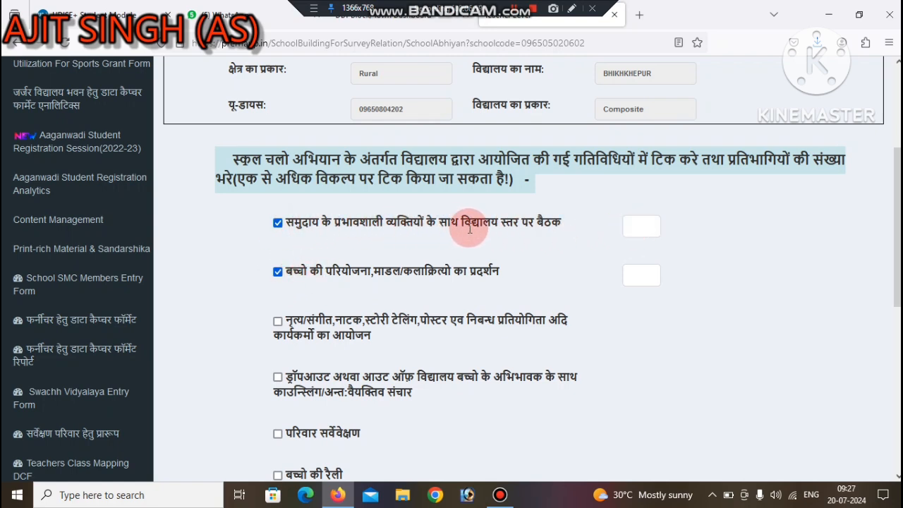
Step: Try a participant count of 25 for the school-level community meeting and clear the entry
{"action": "left_click", "coordinate": [631, 227]}
{"action": "type", "text": "25"}
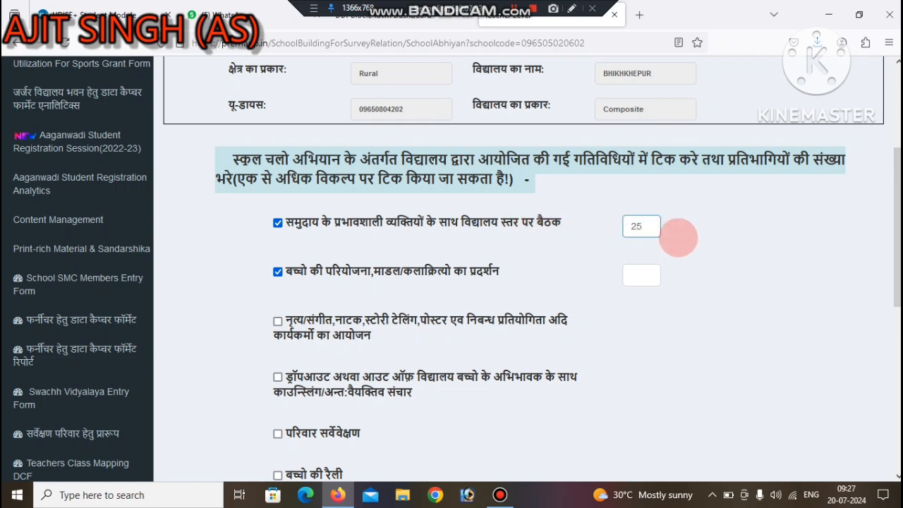
{"action": "key", "text": "BackSpace"}
{"action": "key", "text": "BackSpace"}
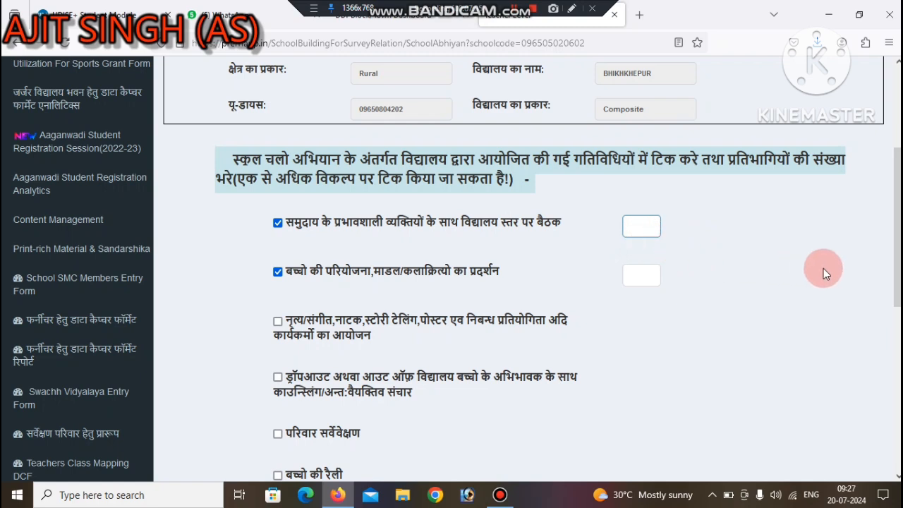
Step: Mark परिवार सर्वेवेक्षण, बच्चो की रैली and पी0टी0ऍम बैठक as activities organised by the school
{"action": "scroll", "coordinate": [895, 292], "scroll_direction": "down", "scroll_amount": 1}
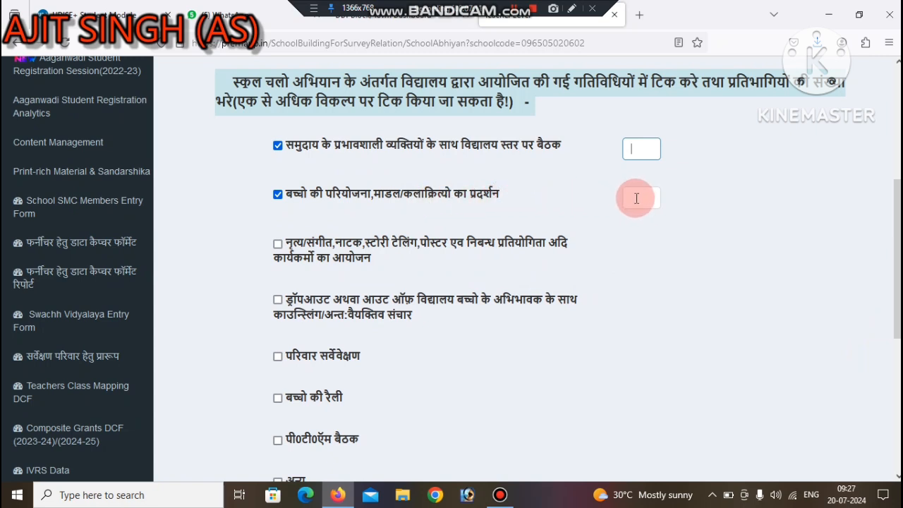
{"action": "left_click", "coordinate": [277, 357]}
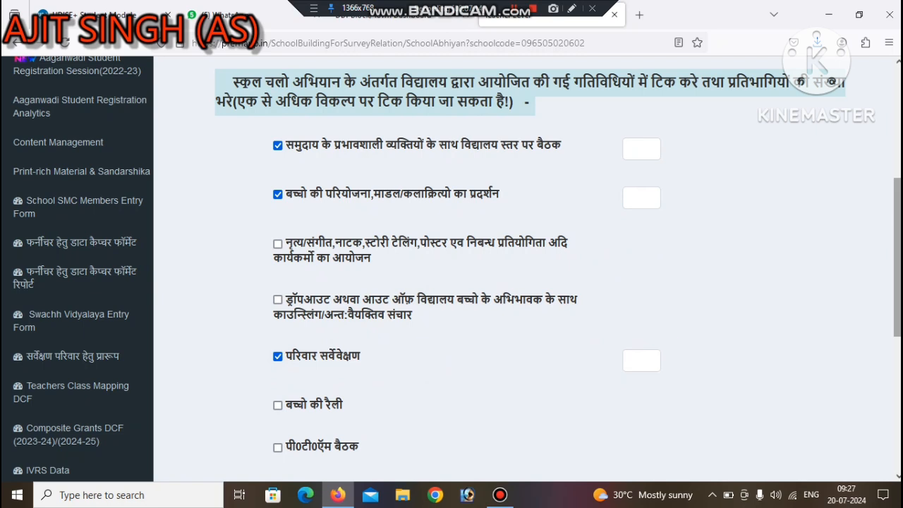
{"action": "scroll", "coordinate": [373, 322], "scroll_direction": "down", "scroll_amount": 2}
{"action": "left_click", "coordinate": [277, 246]}
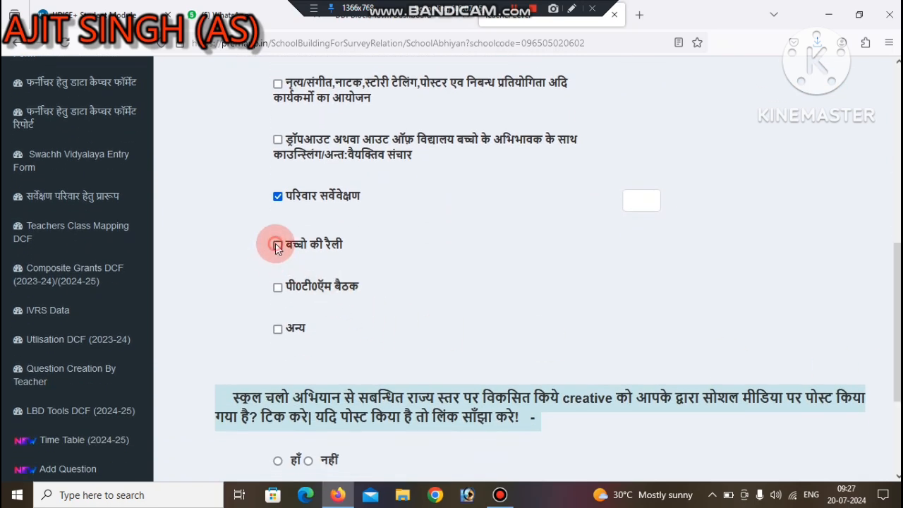
{"action": "left_click", "coordinate": [277, 293]}
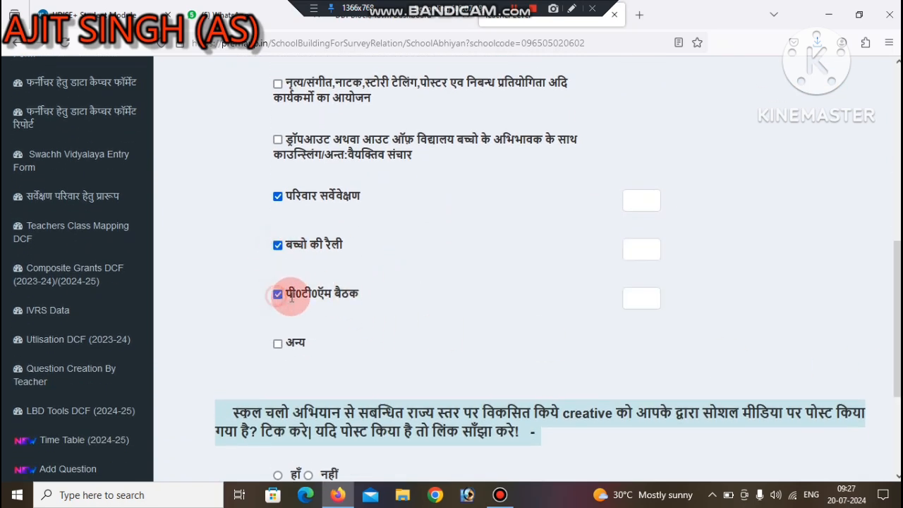
{"action": "left_click_drag", "start_coordinate": [897, 333], "coordinate": [897, 383]}
{"action": "left_click", "coordinate": [292, 298]}
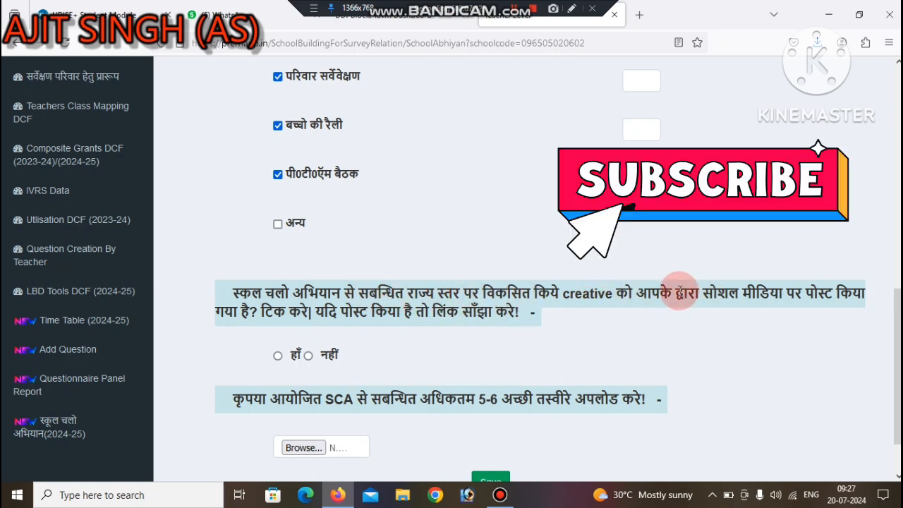
Step: Answer हाँ to whether the campaign creative was posted on social media, and activate the post link field
{"action": "left_click", "coordinate": [277, 355]}
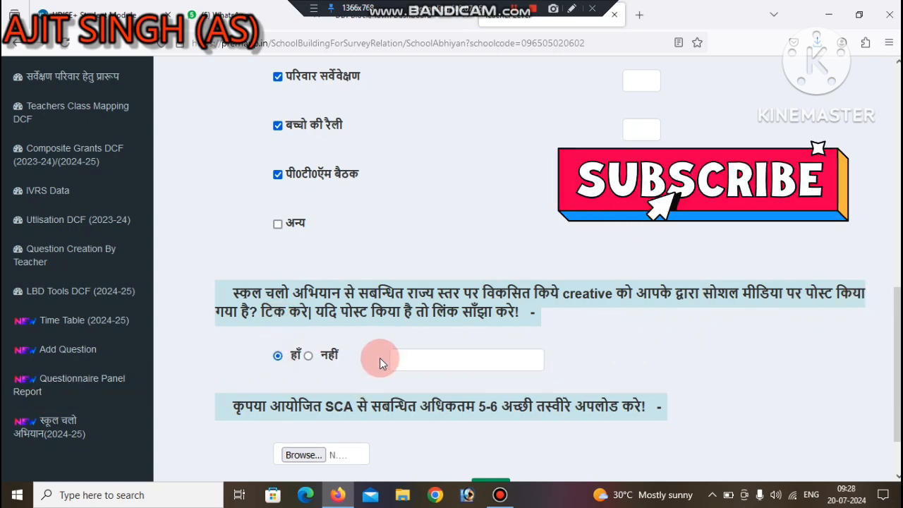
{"action": "left_click", "coordinate": [308, 355]}
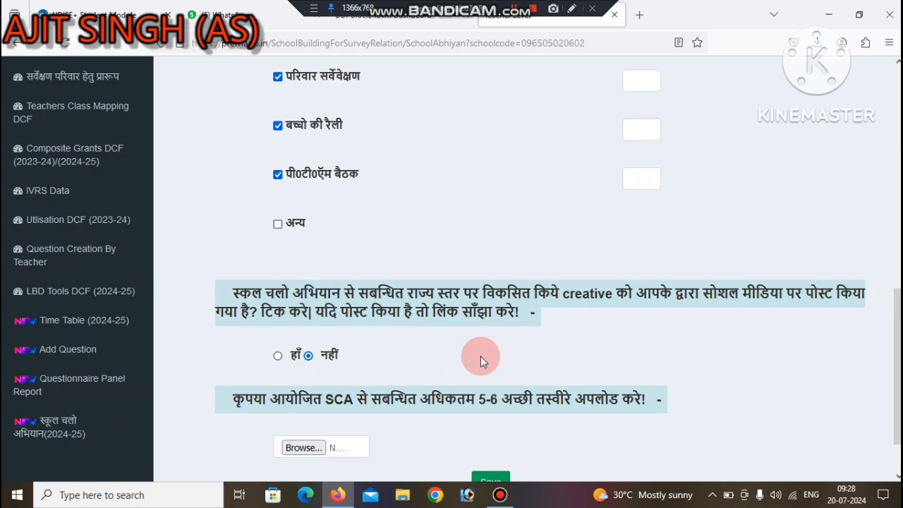
{"action": "left_click", "coordinate": [277, 354]}
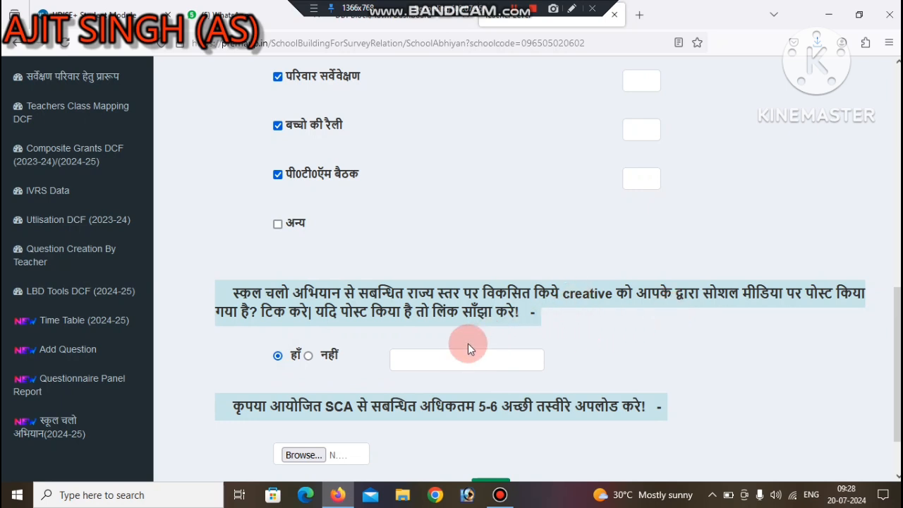
{"action": "left_click", "coordinate": [406, 358]}
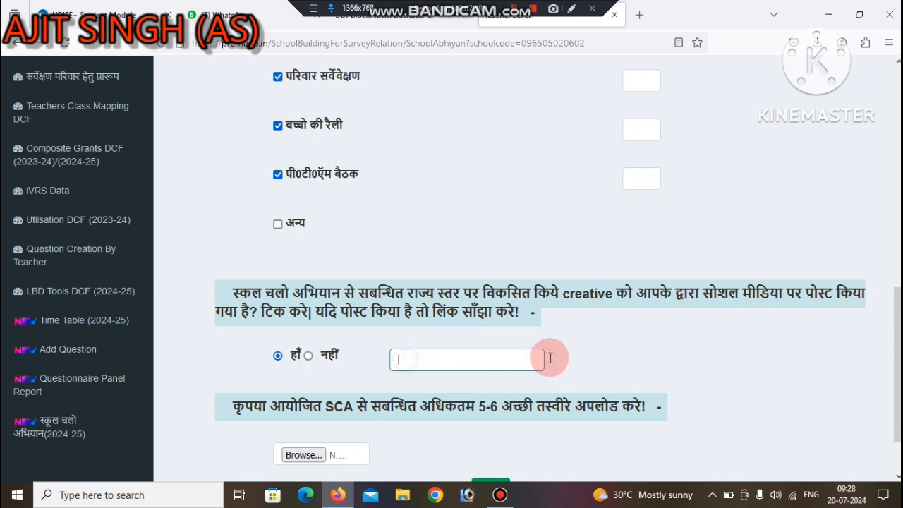
{"action": "scroll", "coordinate": [892, 381], "scroll_direction": "down", "scroll_amount": 2}
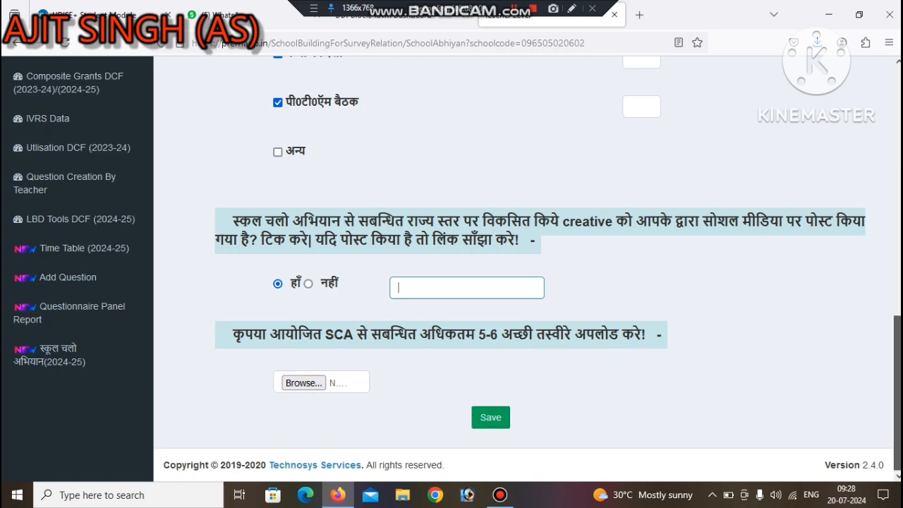
{"action": "scroll", "coordinate": [885, 416], "scroll_direction": "up", "scroll_amount": 2}
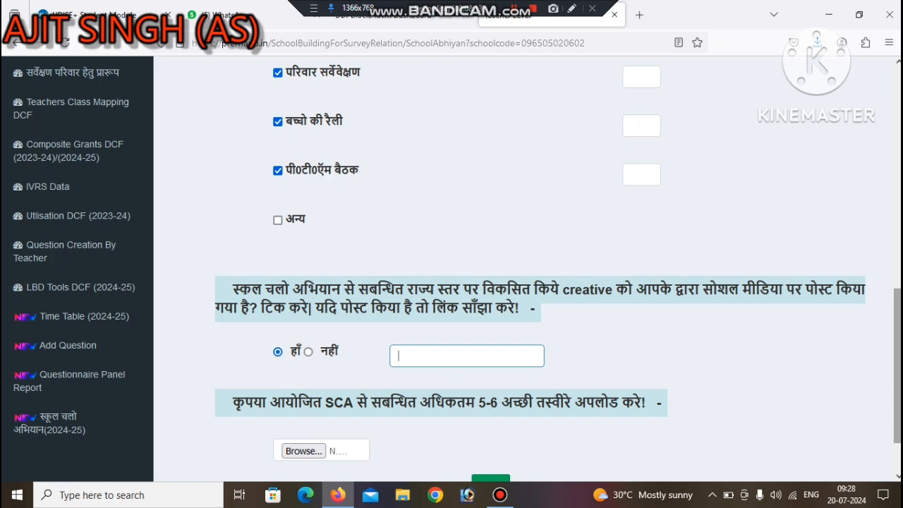
{"action": "scroll", "coordinate": [887, 383], "scroll_direction": "up", "scroll_amount": 10}
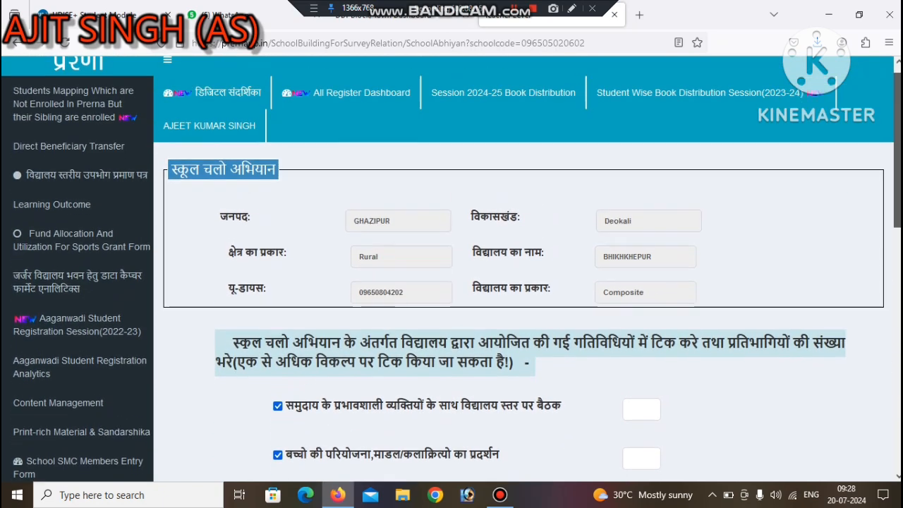
{"action": "scroll", "coordinate": [451, 268], "scroll_direction": "up", "scroll_amount": 1}
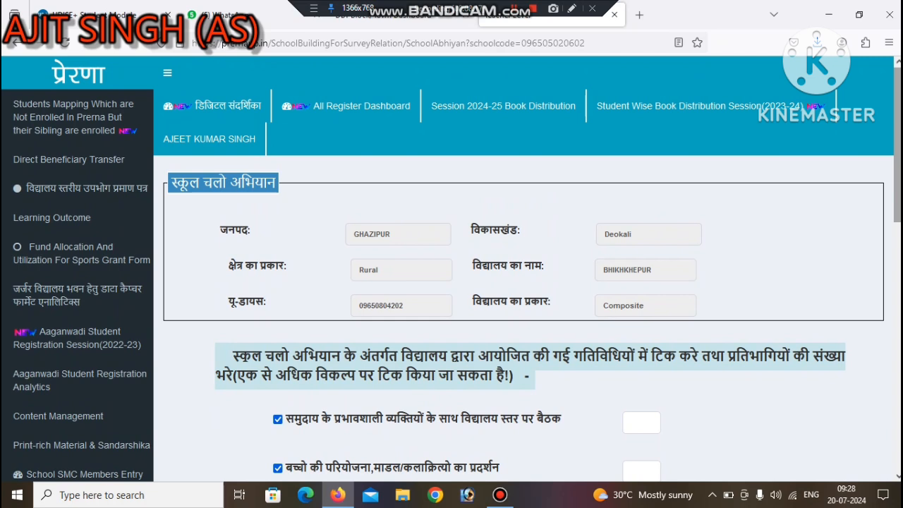